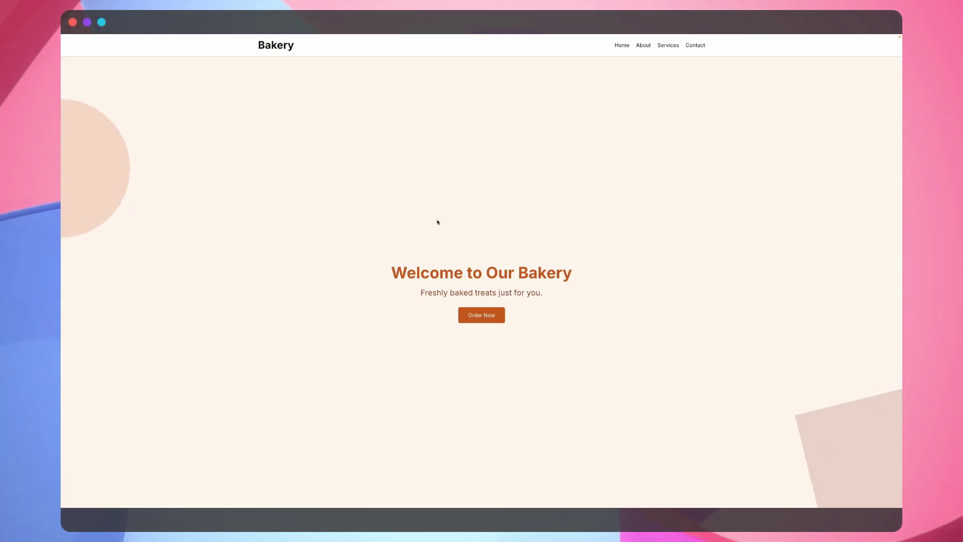
Step: Scroll through the finished Bakery page from the hero down to the footer and back up
{"action": "scroll", "coordinate": [589, 213], "scroll_direction": "down", "scroll_amount": 10}
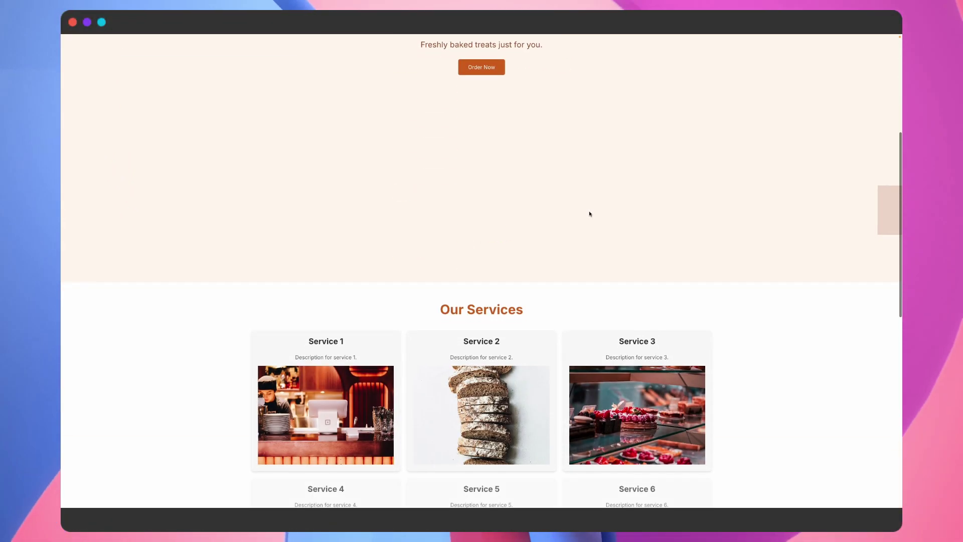
{"action": "scroll", "coordinate": [599, 252], "scroll_direction": "down", "scroll_amount": 3}
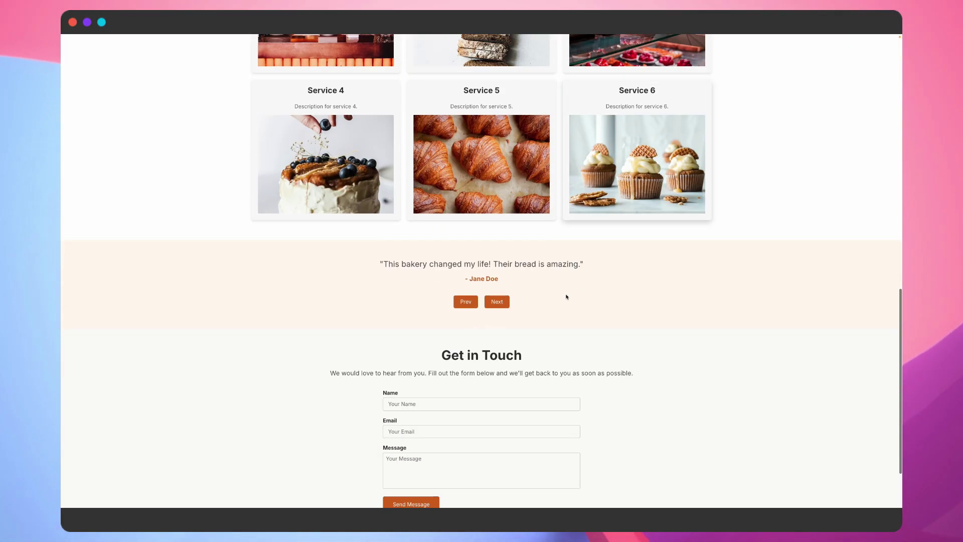
{"action": "scroll", "coordinate": [431, 409], "scroll_direction": "down", "scroll_amount": 2}
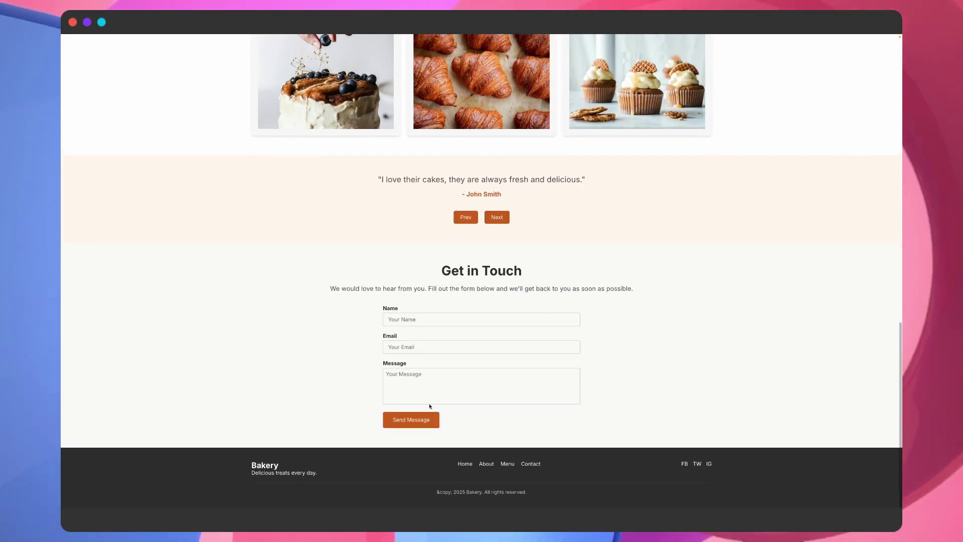
{"action": "scroll", "coordinate": [420, 426], "scroll_direction": "up", "scroll_amount": 3}
{"action": "scroll", "coordinate": [419, 427], "scroll_direction": "up", "scroll_amount": 15}
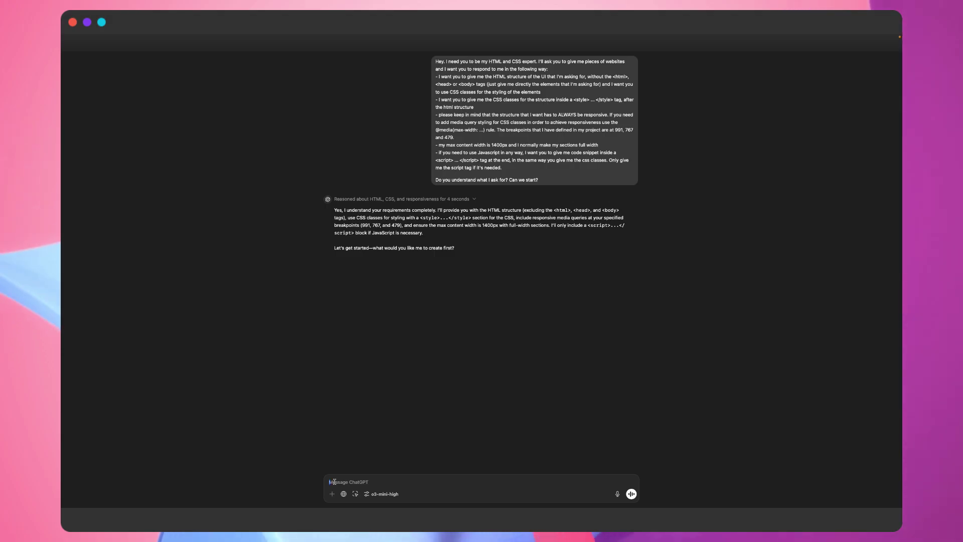
Step: Draft the prompt 'I need a dashboard layout. It should have a sidebar, a header, a content, an aside…'
{"action": "key", "text": "BackSpace"}
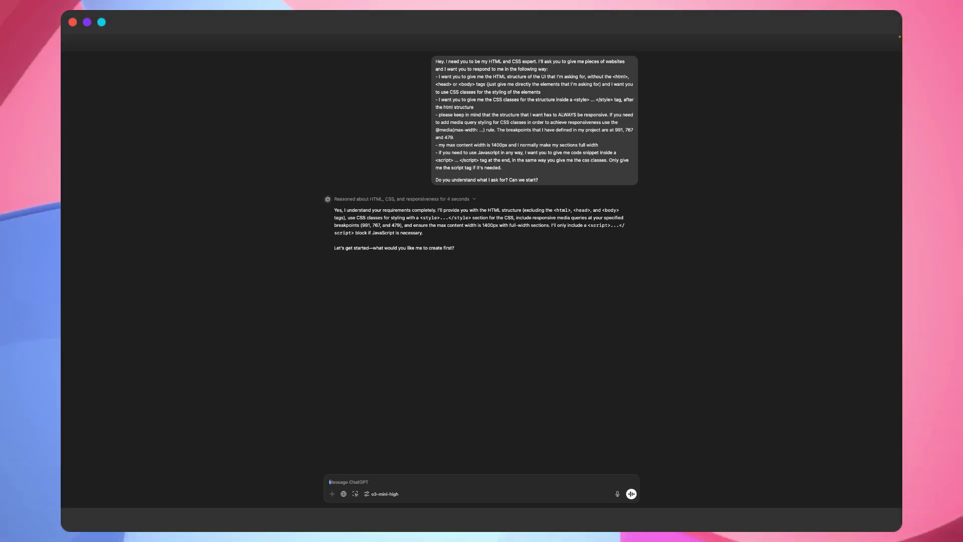
{"action": "type", "text": "I need a dashboard layout. "}
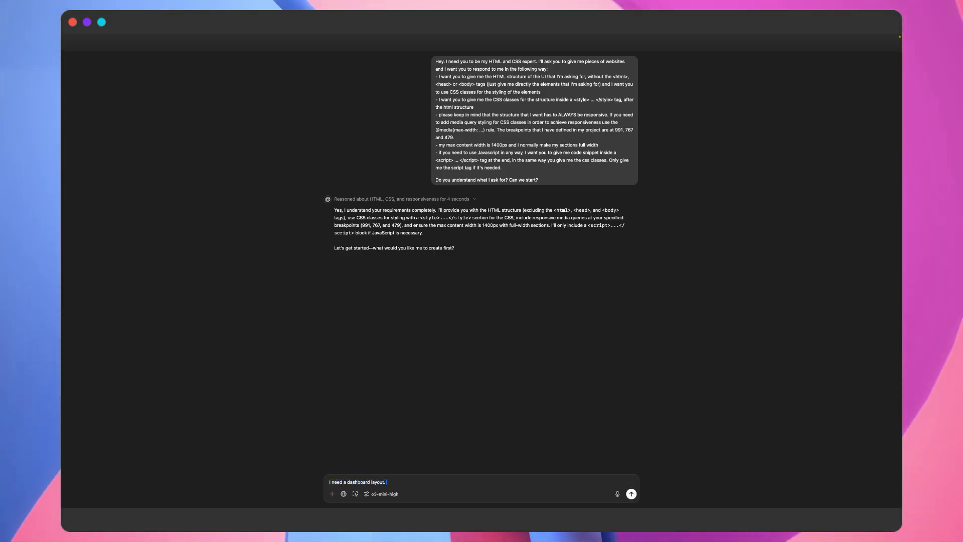
{"action": "type", "text": "It should have a sidebar"}
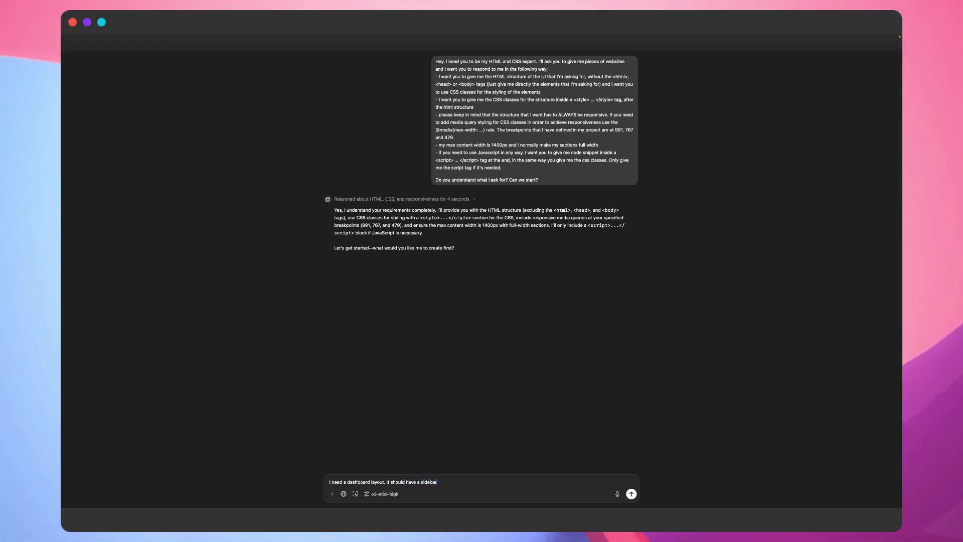
{"action": "type", "text": ", a header, a content, an a"}
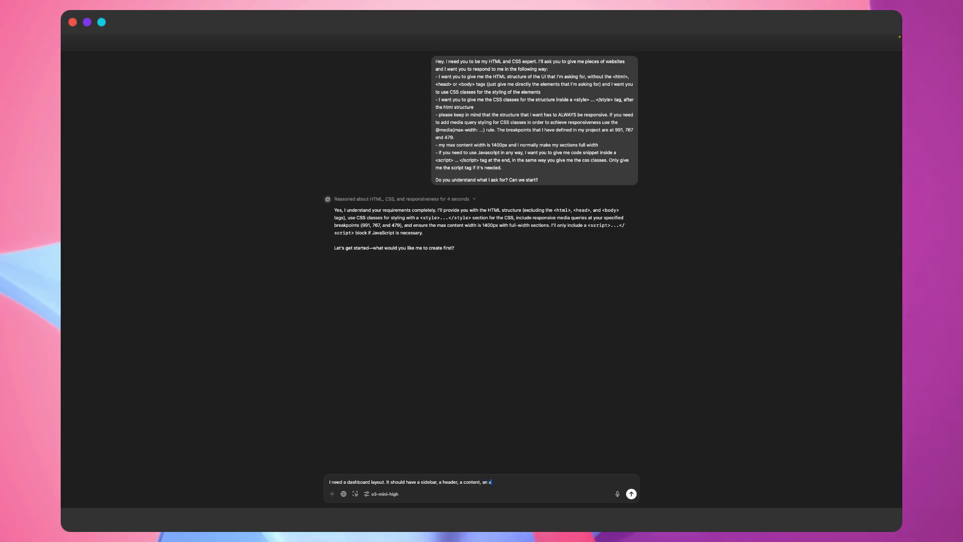
{"action": "type", "text": "side section of widgets and a"}
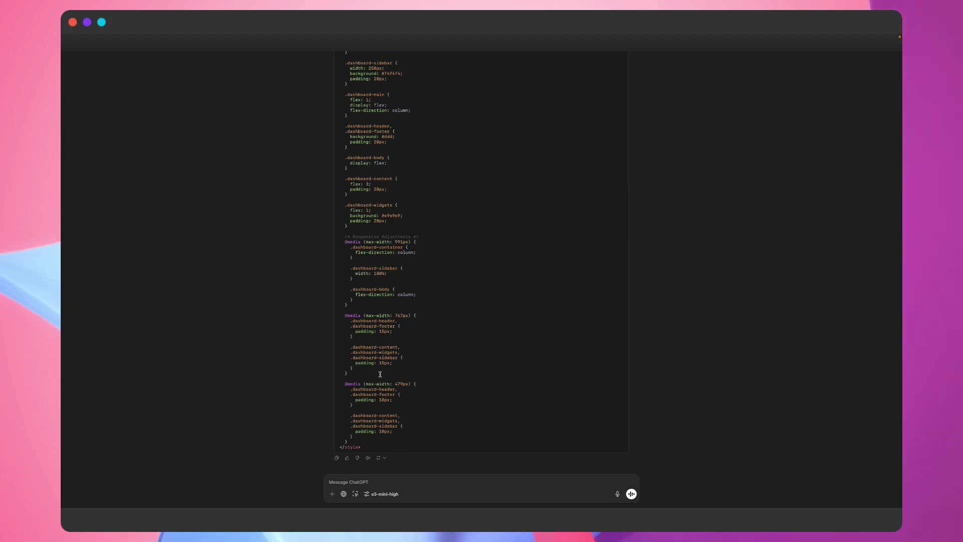
Step: Import the copied dashboard HTML/CSS into TeleportHQ's Home page through HTML Import
{"action": "scroll", "coordinate": [611, 346], "scroll_direction": "up", "scroll_amount": 20}
{"action": "key", "text": "super+Tab"}
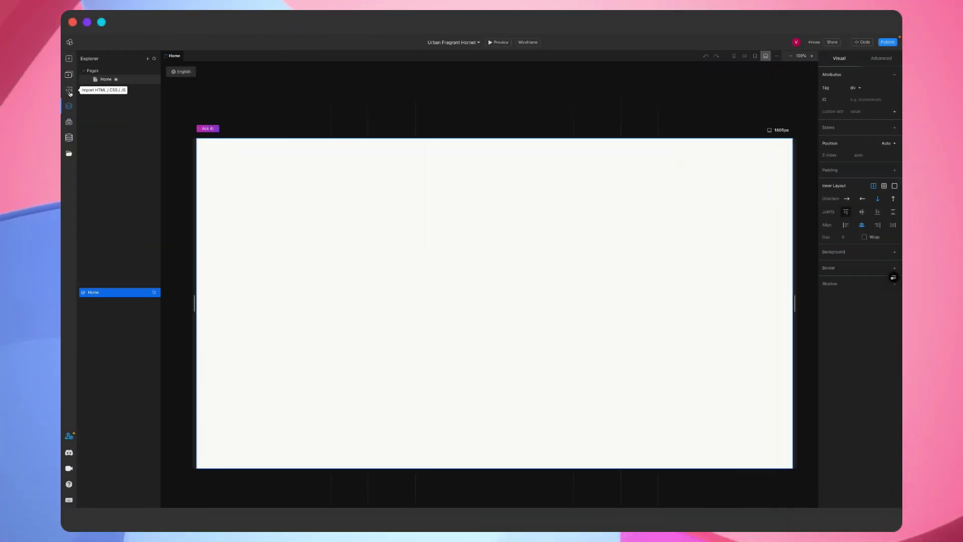
{"action": "left_click", "coordinate": [69, 91]}
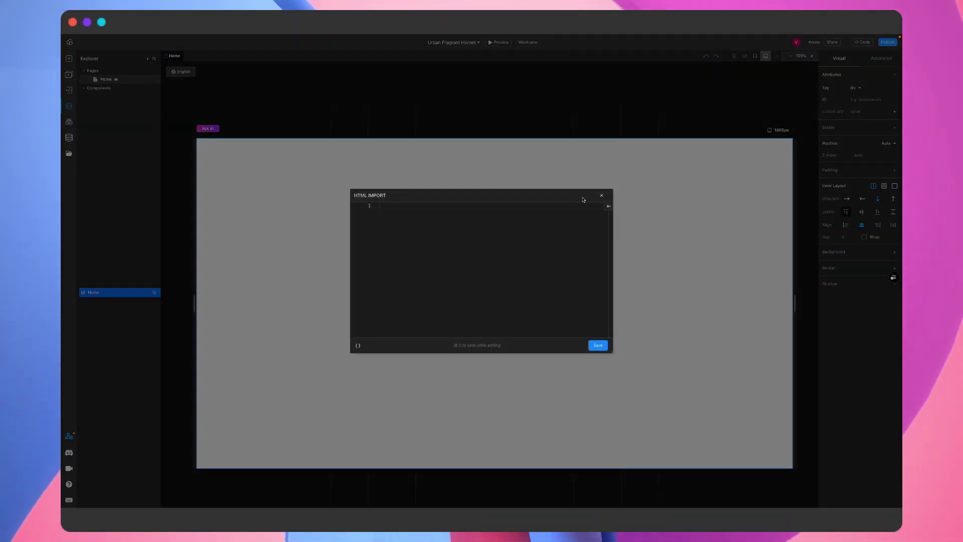
{"action": "key", "text": "super+v"}
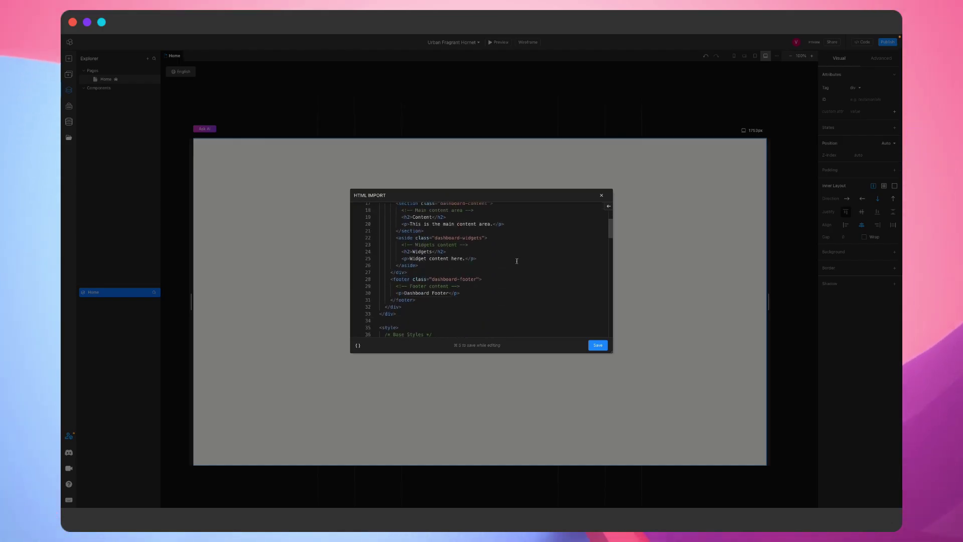
{"action": "left_click", "coordinate": [597, 345]}
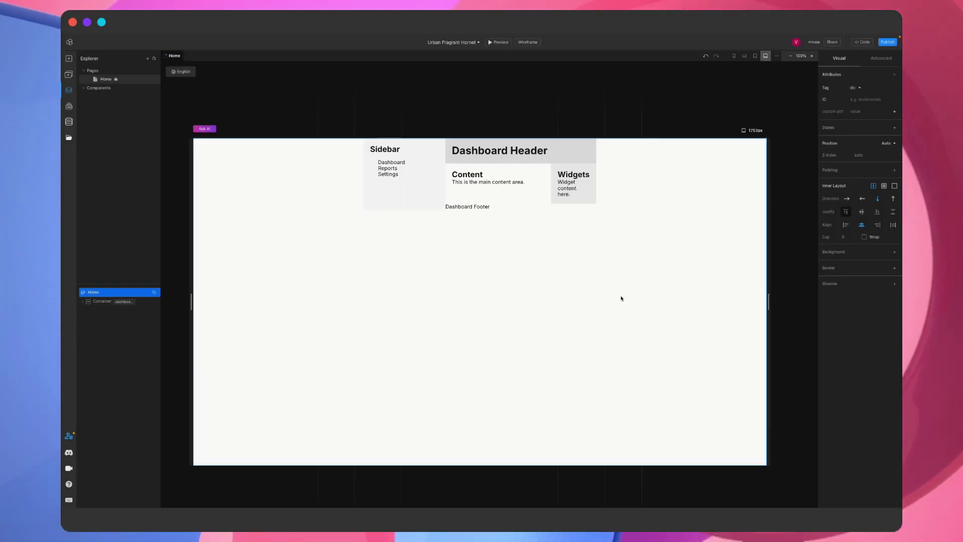
Step: Make the imported dashboard container 100% wide
{"action": "left_click", "coordinate": [93, 301]}
{"action": "left_click", "coordinate": [846, 197]}
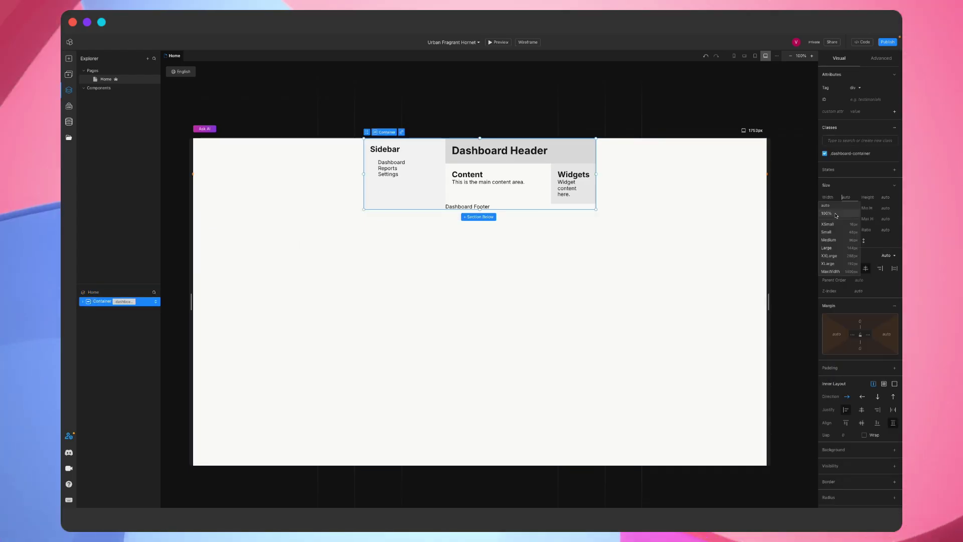
{"action": "left_click", "coordinate": [836, 216]}
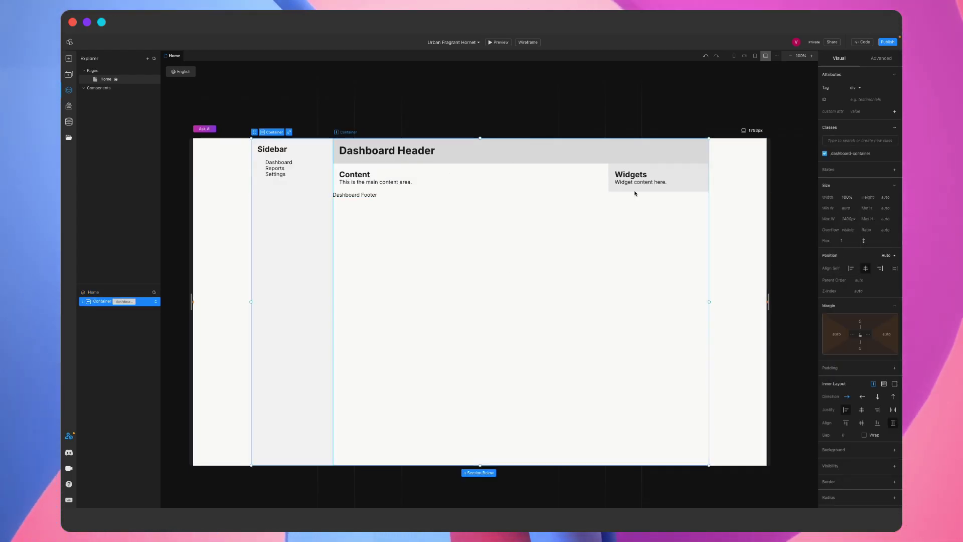
Step: Give the Dashboard Footer an auto top margin and centre its content horizontally
{"action": "left_click", "coordinate": [361, 195]}
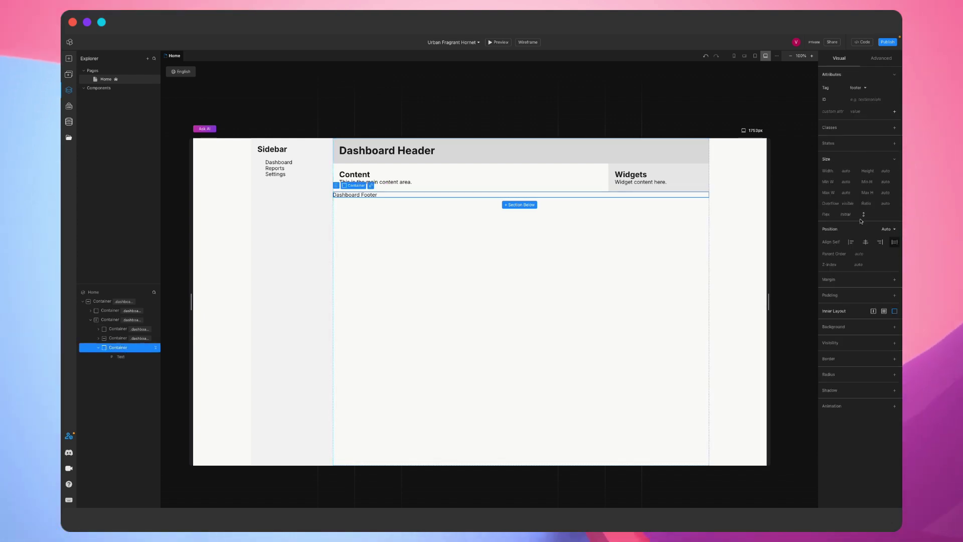
{"action": "left_click", "coordinate": [864, 279]}
{"action": "left_click", "coordinate": [859, 295]}
{"action": "type", "text": "auto"}
{"action": "key", "text": "Return"}
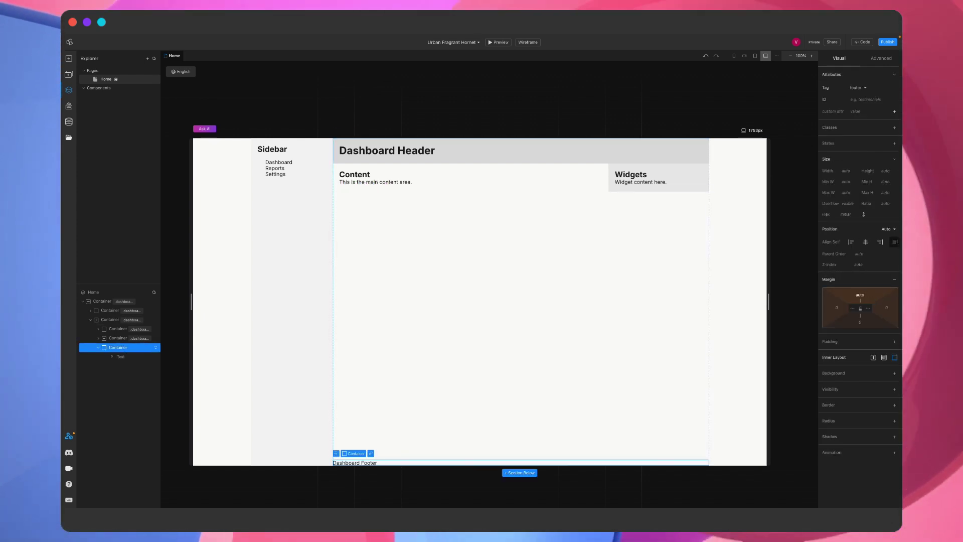
{"action": "left_click", "coordinate": [873, 357]}
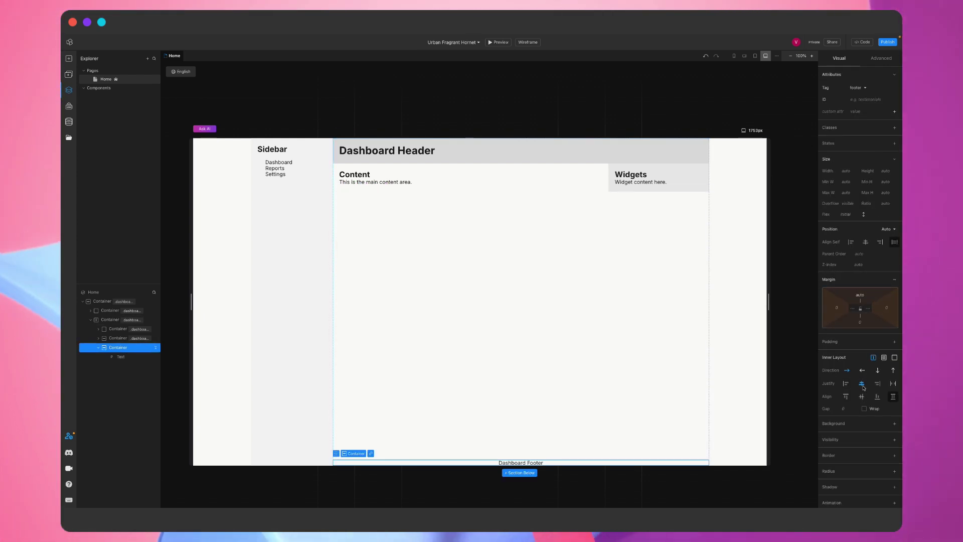
Step: Stretch the dashboard body with Flex 1, preview a narrower canvas, and add a new blank page
{"action": "left_click", "coordinate": [523, 190]}
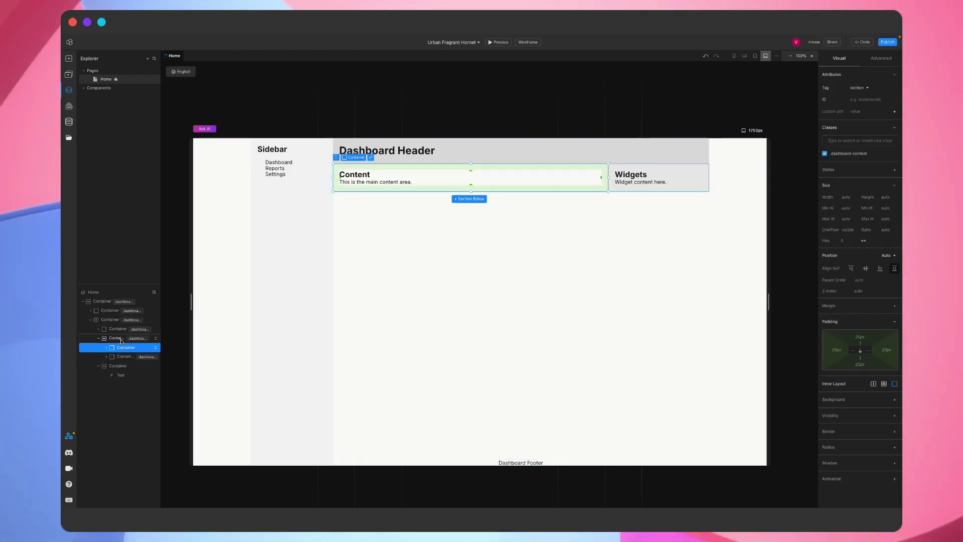
{"action": "left_click", "coordinate": [863, 241]}
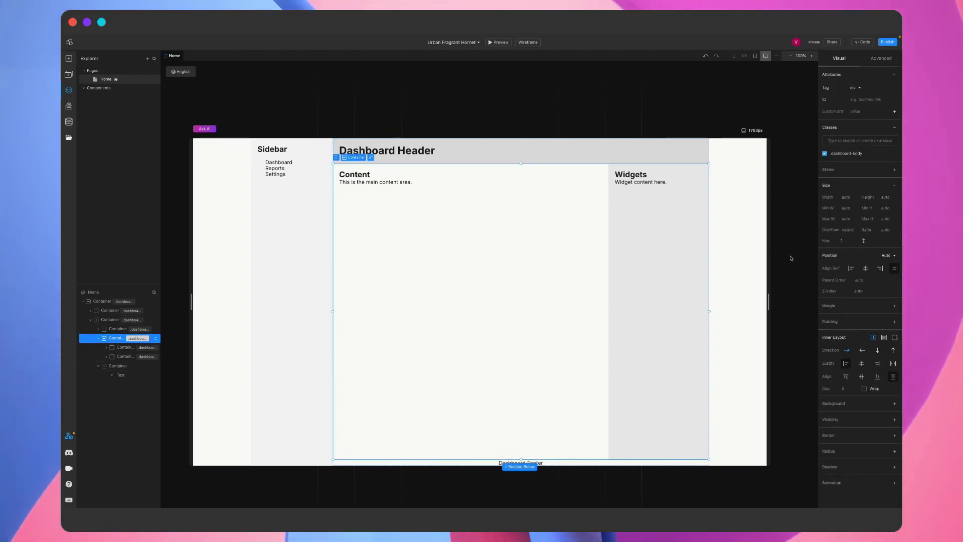
{"action": "left_click_drag", "start_coordinate": [770, 258], "coordinate": [723, 250]}
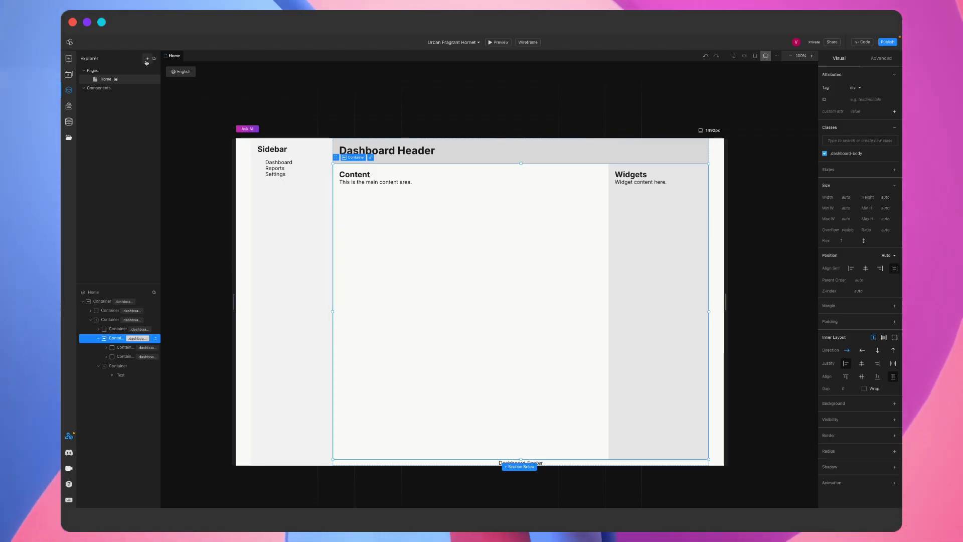
{"action": "left_click", "coordinate": [147, 58]}
{"action": "left_click", "coordinate": [168, 65]}
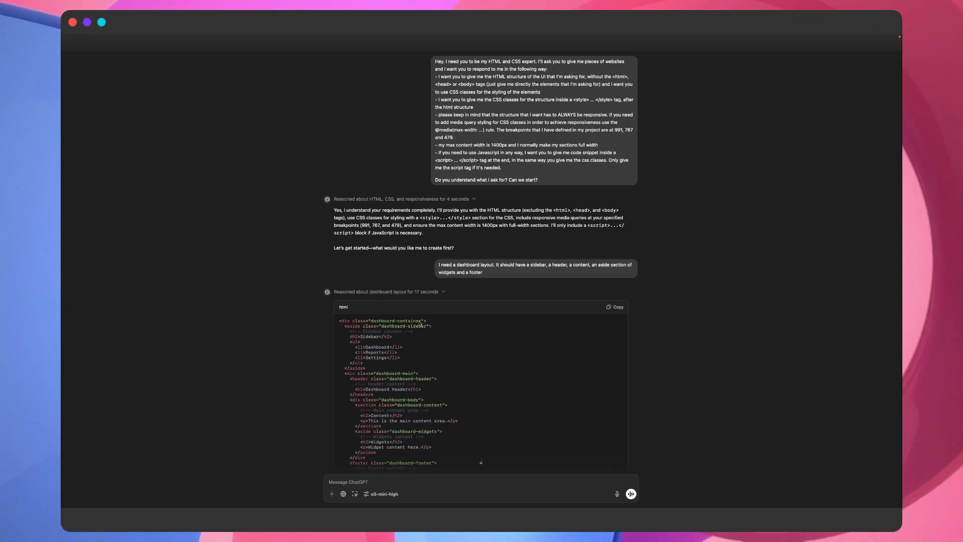
Step: Send ChatGPT a request for a bakery landing-page hero section with animated decorative shapes
{"action": "scroll", "coordinate": [419, 321], "scroll_direction": "down", "scroll_amount": 10}
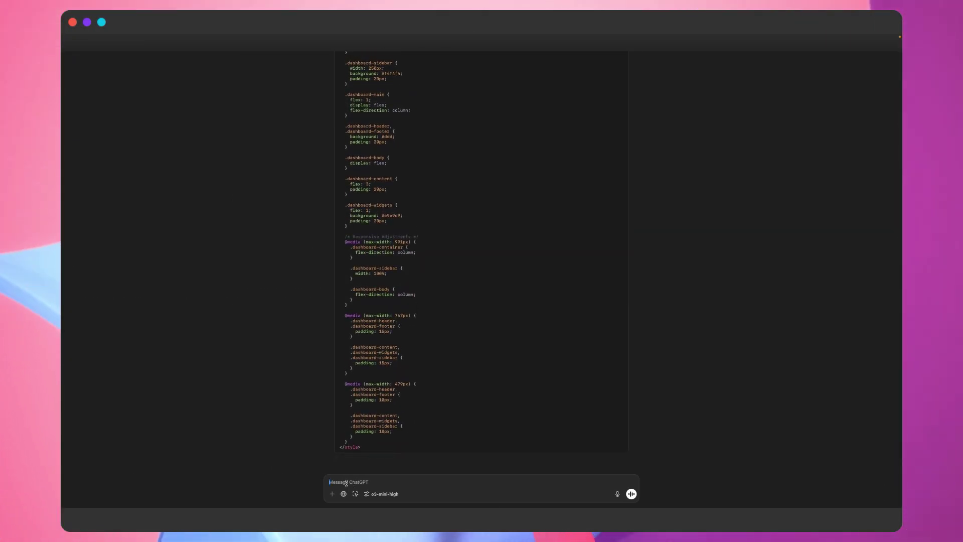
{"action": "type", "text": "ry and I want to create a landing page for it"}
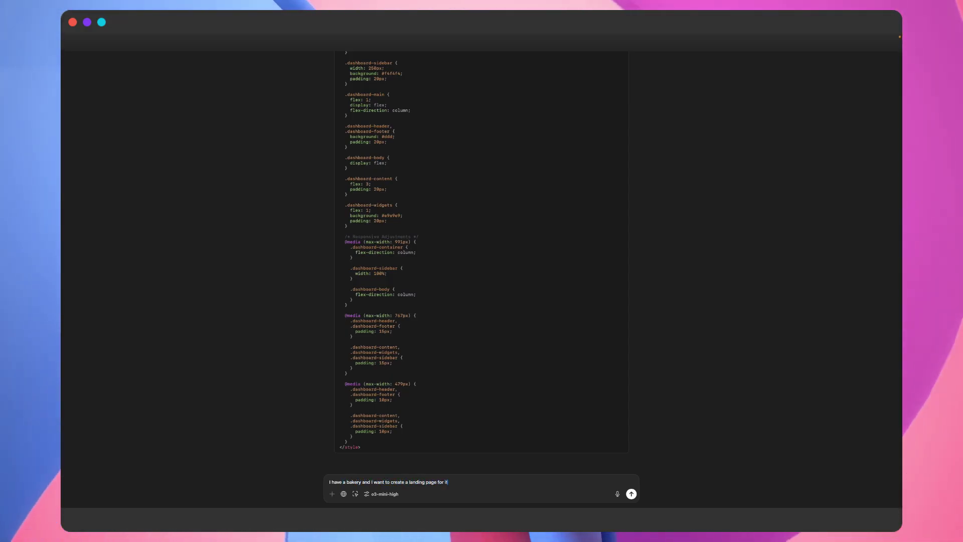
{"action": "type", "text": ". Could you give me the h"}
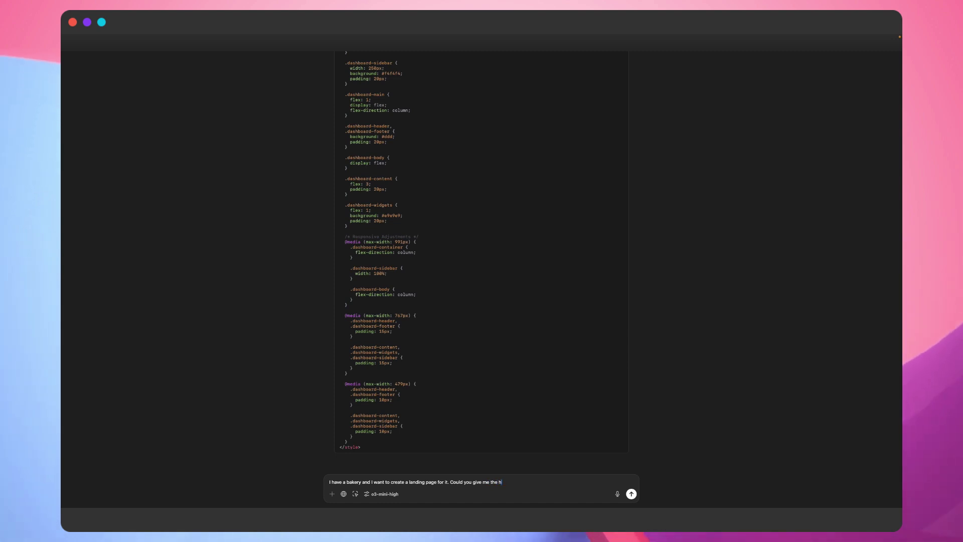
{"action": "type", "text": "ero section? Add some sha"}
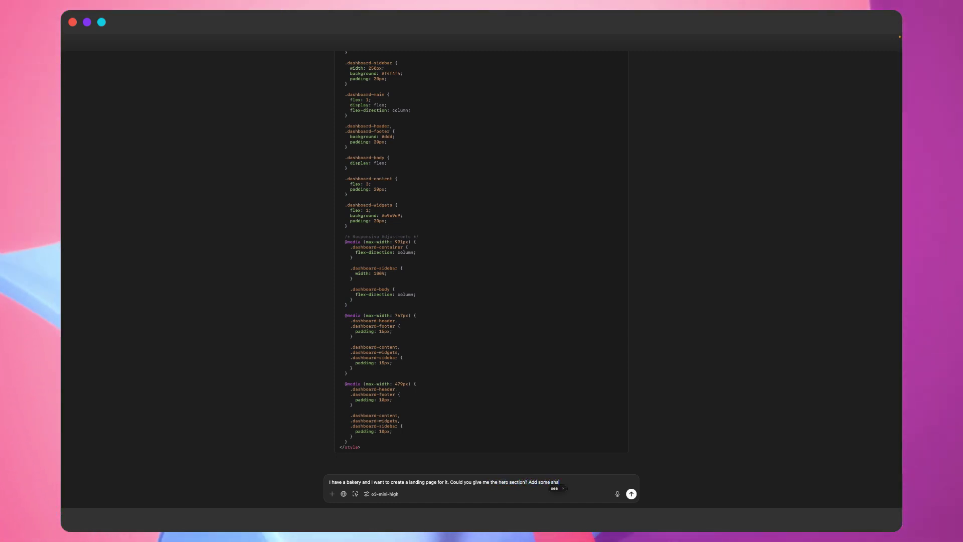
{"action": "type", "text": "pes inside the layout so it loo"}
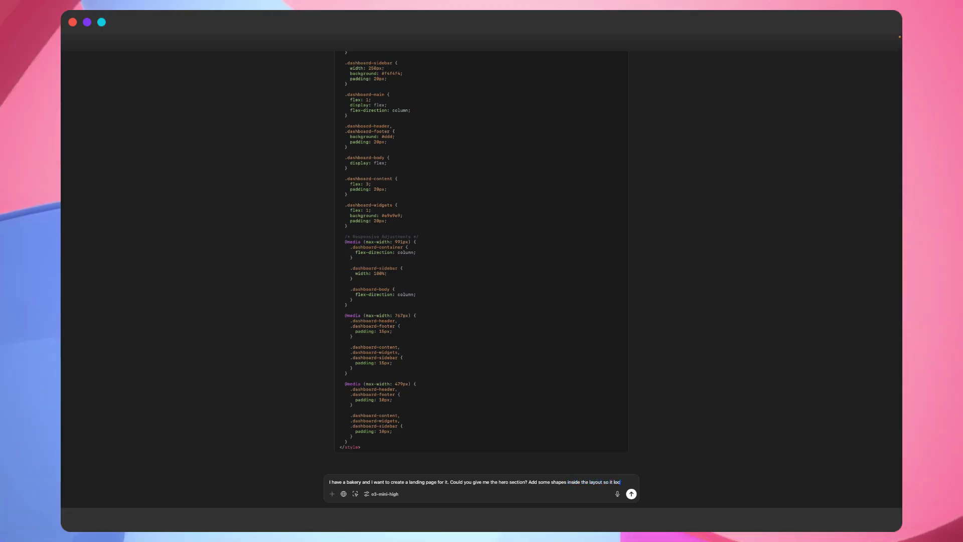
{"action": "type", "text": "ks more appealing and maybe"}
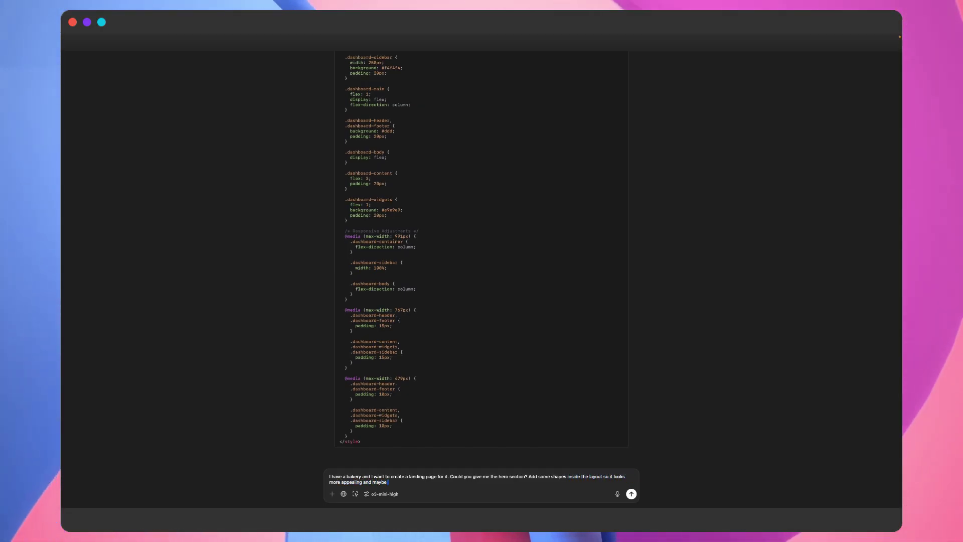
{"action": "type", "text": " have the animated"}
{"action": "key", "text": "Return"}
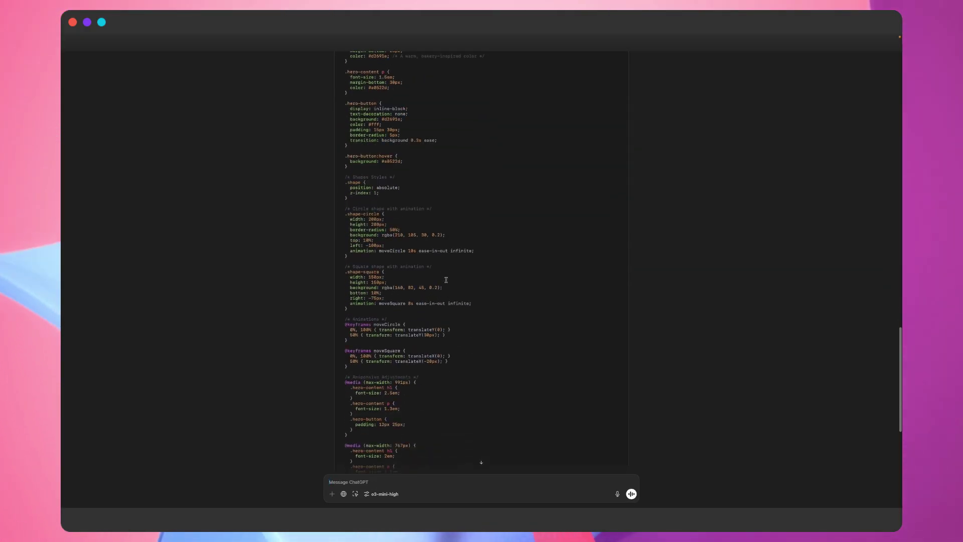
{"action": "scroll", "coordinate": [476, 275], "scroll_direction": "up", "scroll_amount": 10}
Step: Copy ChatGPT's hero code and import it onto the blank TeleportHQ page
{"action": "left_click", "coordinate": [613, 270]}
{"action": "key", "text": "super+Tab"}
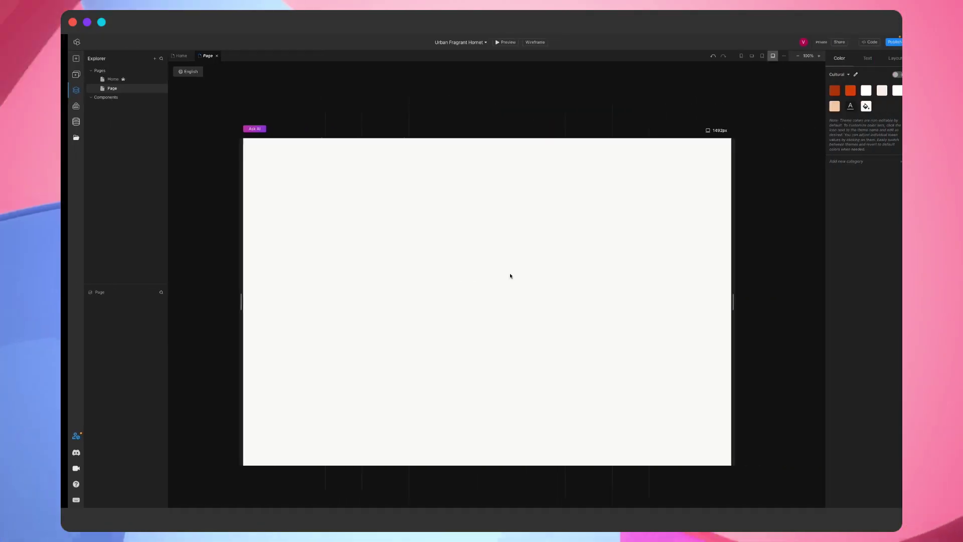
{"action": "key", "text": "super+v"}
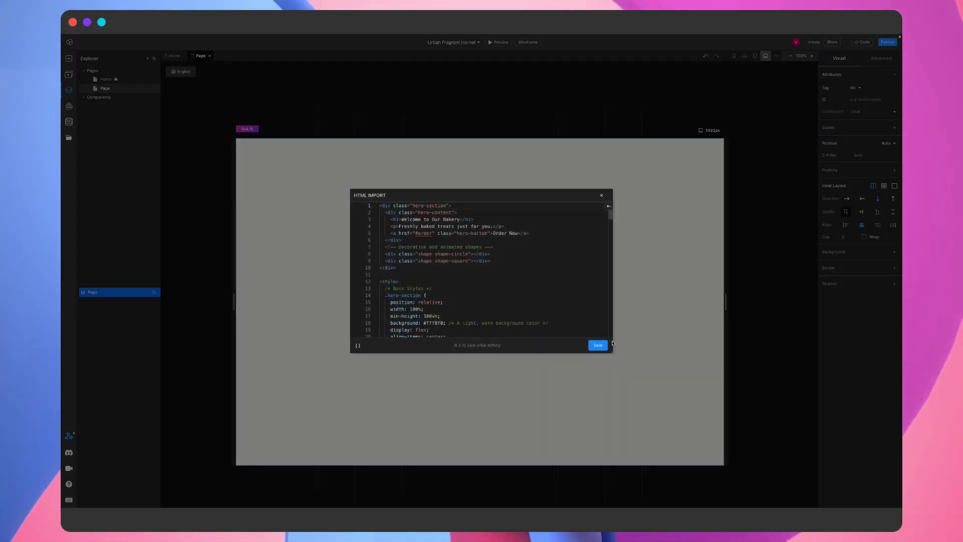
{"action": "left_click", "coordinate": [600, 346]}
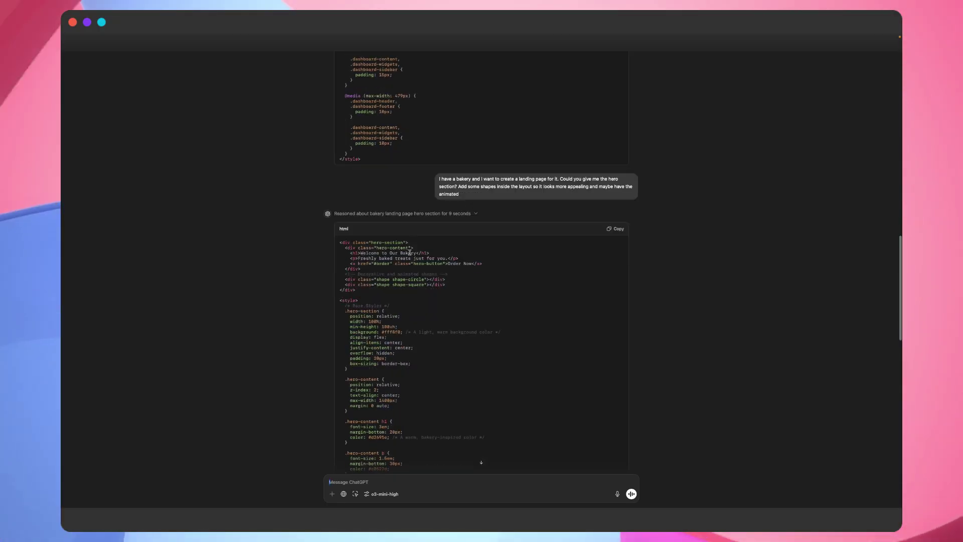
Step: Ask ChatGPT for a services section with six cards, a hover effect and scroll-in animation
{"action": "scroll", "coordinate": [410, 252], "scroll_direction": "down", "scroll_amount": 10}
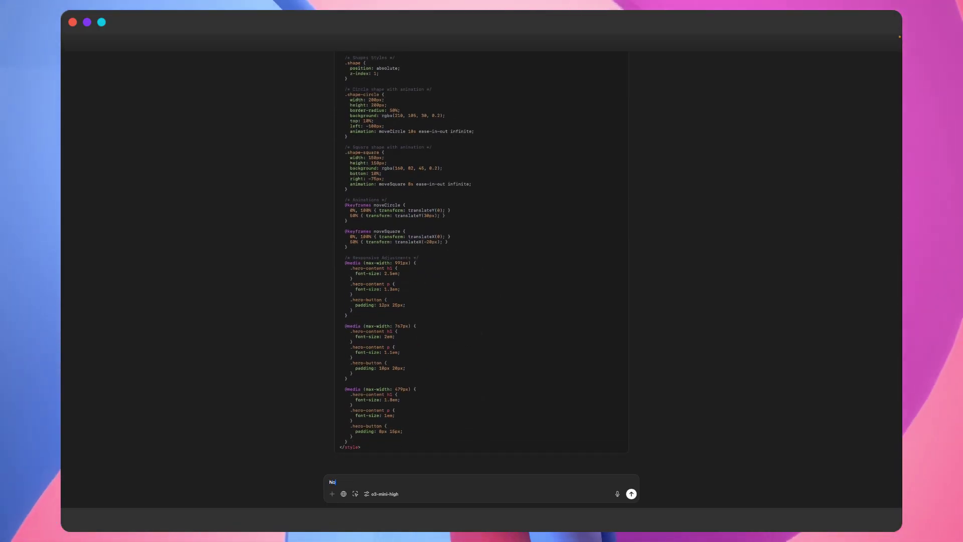
{"action": "type", "text": "w I want a "}
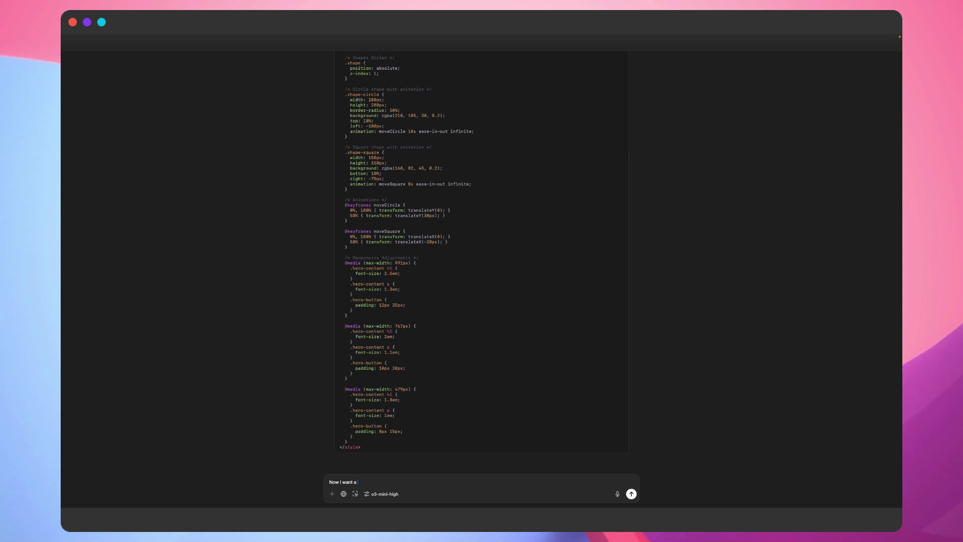
{"action": "type", "text": "services section. It should have 6 cards tha"}
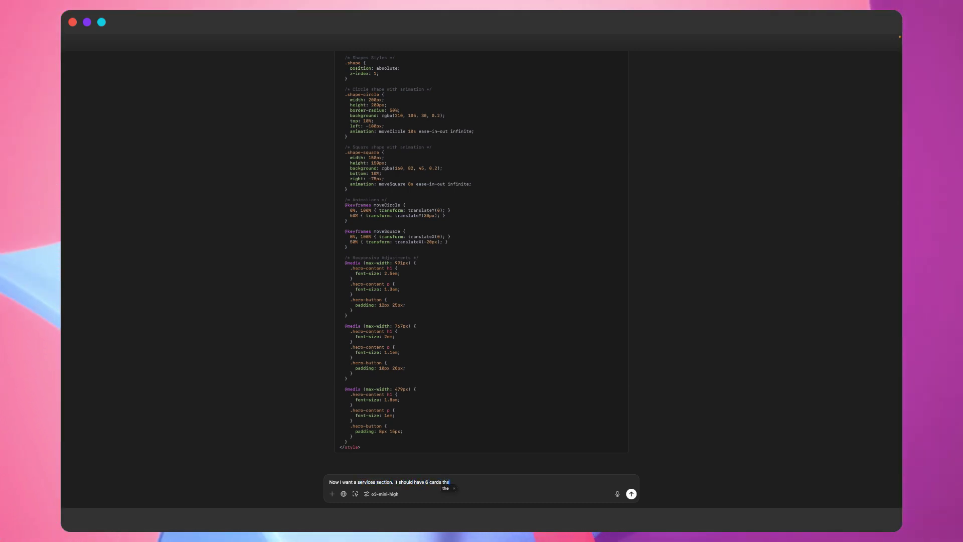
{"action": "type", "text": "t have a cool hover effect and maybe are animated whe"}
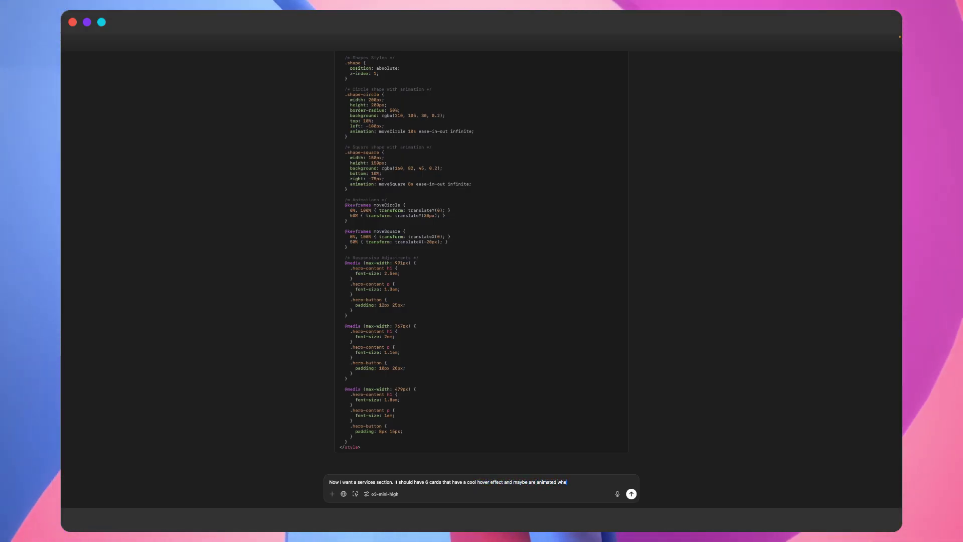
{"action": "type", "text": "n they come into view"}
{"action": "key", "text": "Return"}
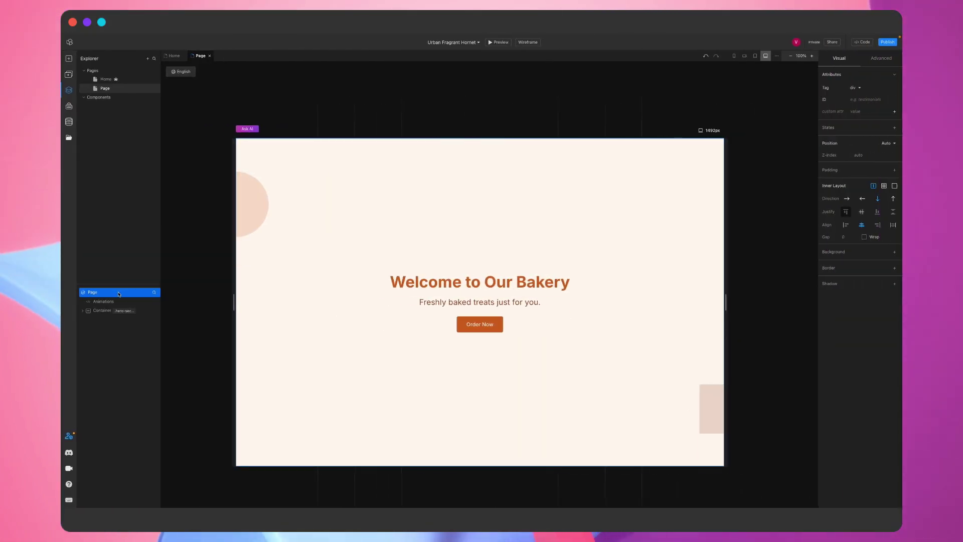
Step: Import the services code after moving its card script out of the DOMContentLoaded listener and deleting the wrapper
{"action": "key", "text": "super+v"}
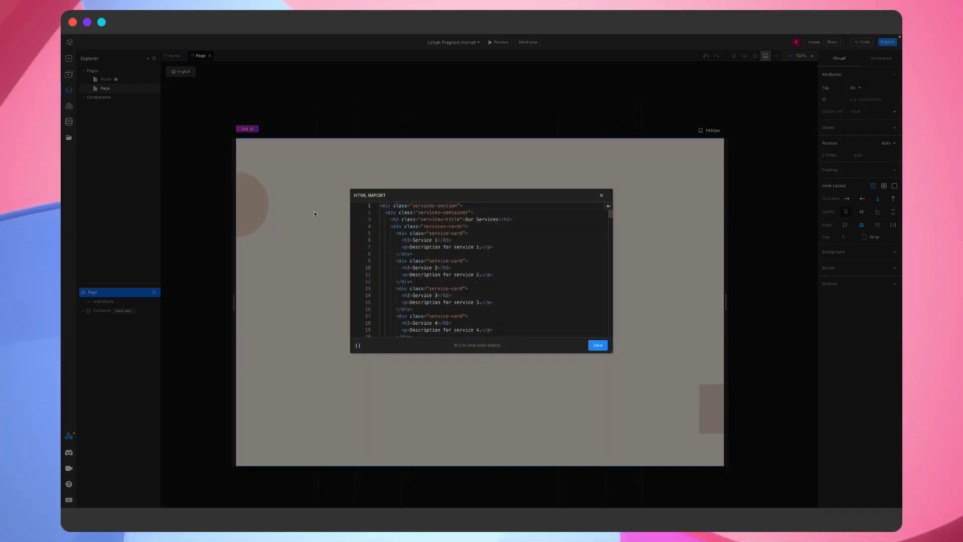
{"action": "left_click_drag", "start_coordinate": [611, 351], "coordinate": [739, 426]}
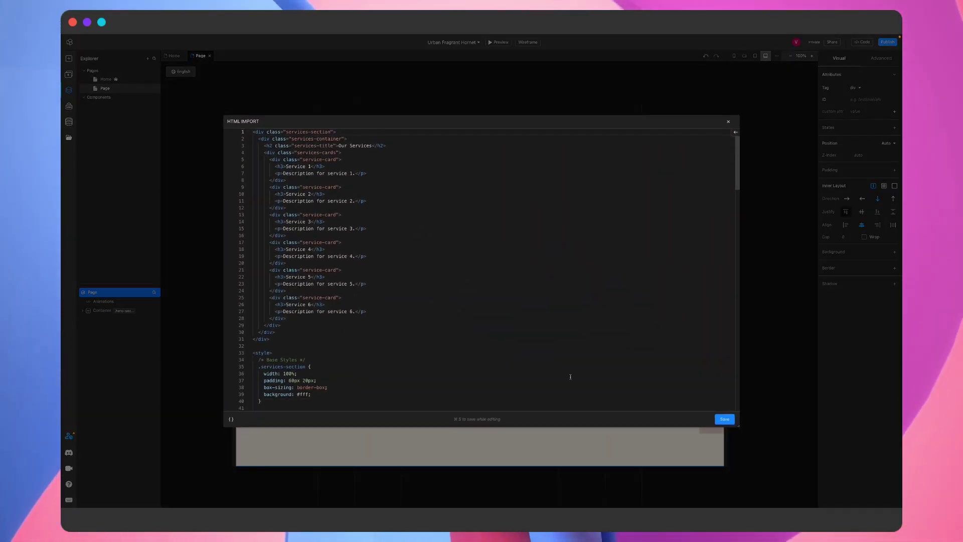
{"action": "scroll", "coordinate": [369, 313], "scroll_direction": "down", "scroll_amount": 10}
{"action": "scroll", "coordinate": [370, 314], "scroll_direction": "down", "scroll_amount": 8}
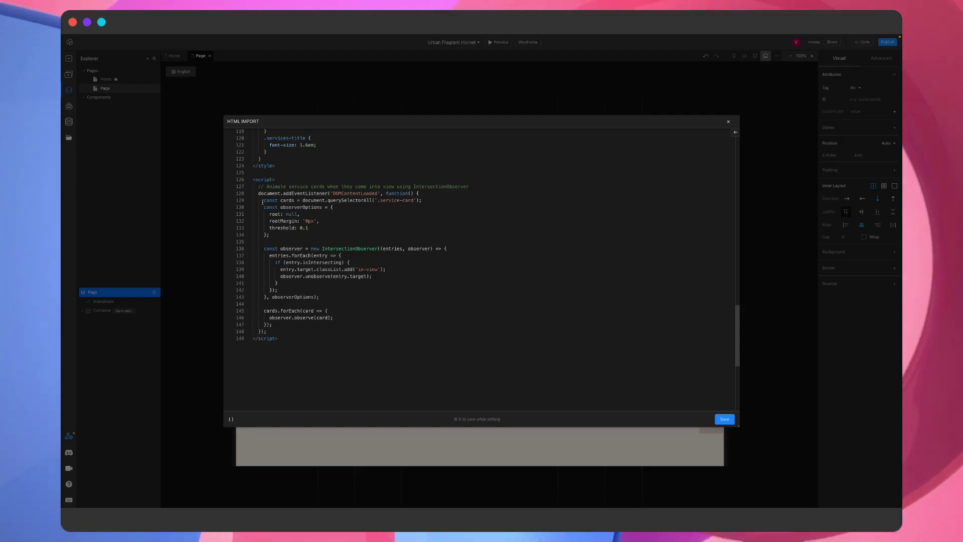
{"action": "left_click_drag", "start_coordinate": [265, 200], "coordinate": [367, 305]}
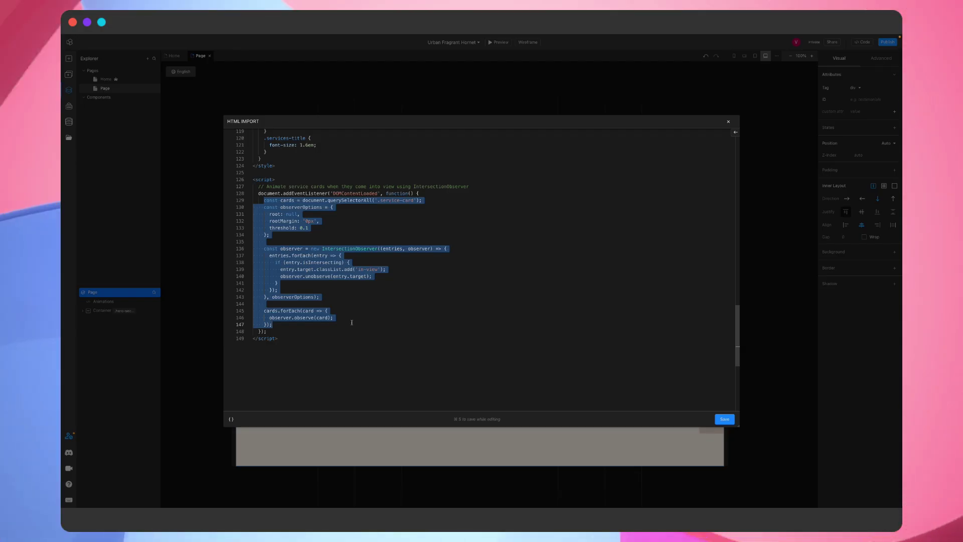
{"action": "key", "text": "alt+Up"}
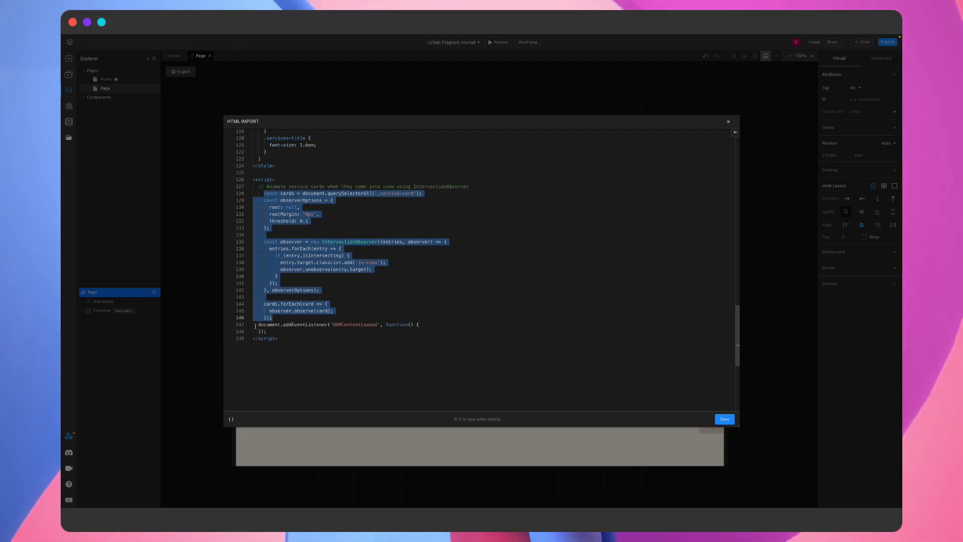
{"action": "left_click_drag", "start_coordinate": [255, 325], "coordinate": [270, 332]}
{"action": "key", "text": "BackSpace"}
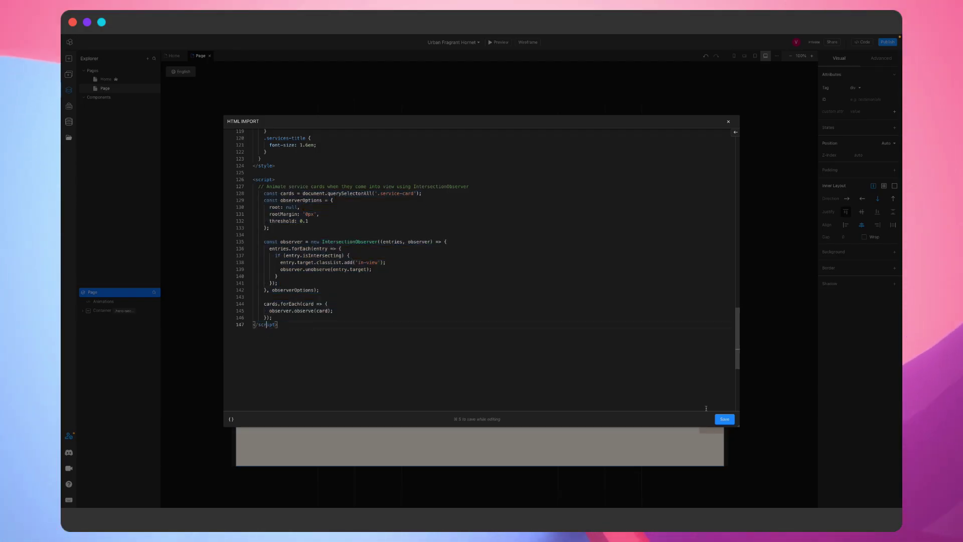
{"action": "left_click", "coordinate": [732, 421]}
{"action": "scroll", "coordinate": [550, 384], "scroll_direction": "down", "scroll_amount": 5}
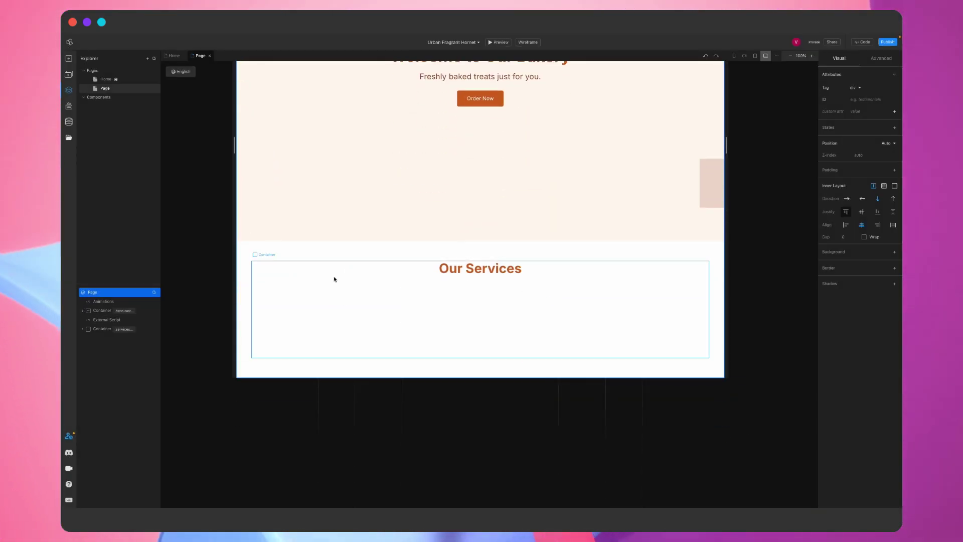
Step: Disable the opacity: 0 rule on the .service-card class so Service 1–6 become visible
{"action": "left_click", "coordinate": [96, 329]}
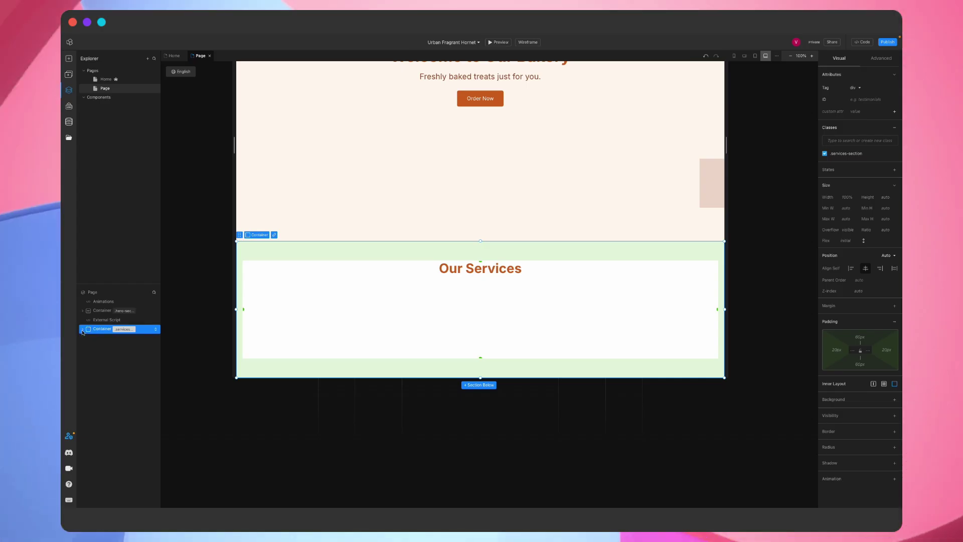
{"action": "left_click", "coordinate": [157, 339]}
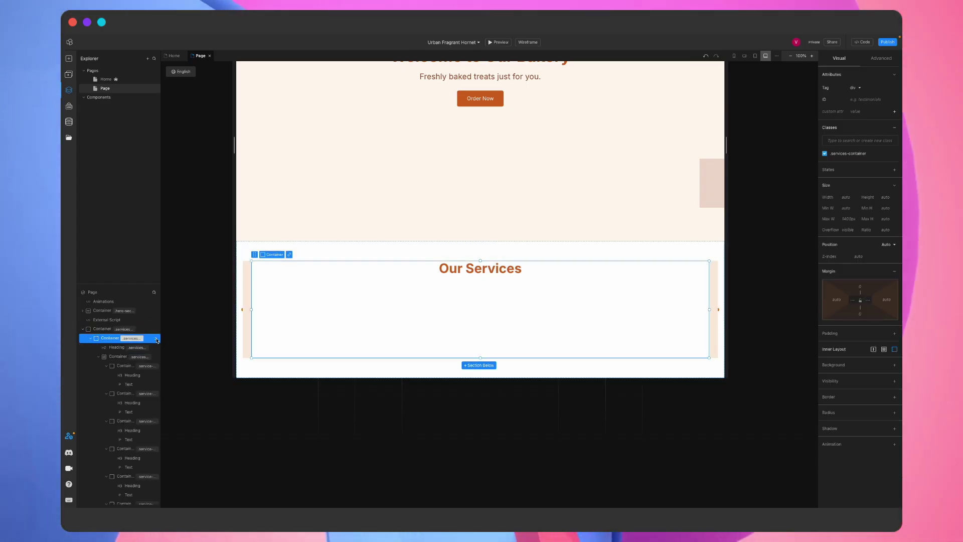
{"action": "left_click", "coordinate": [146, 365]}
{"action": "left_click", "coordinate": [885, 155]}
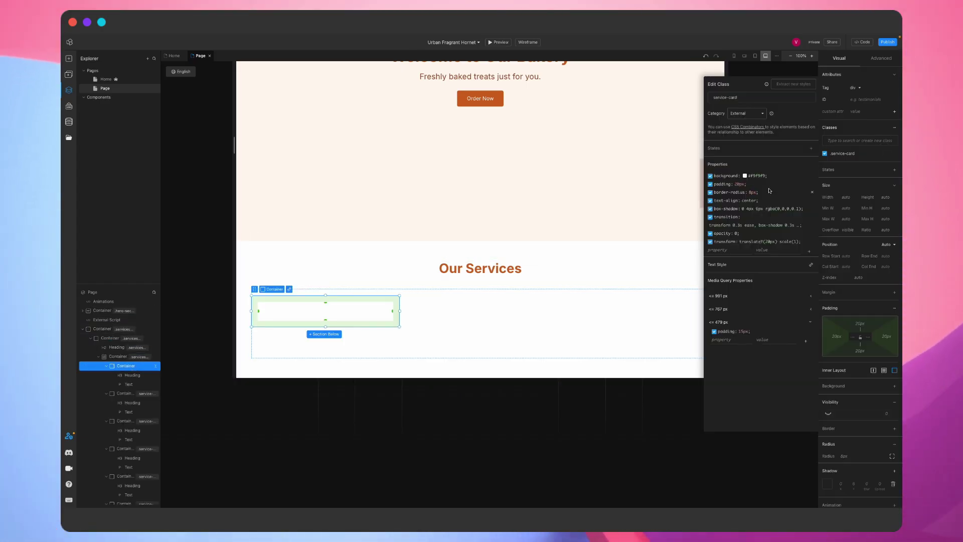
{"action": "left_click", "coordinate": [710, 233]}
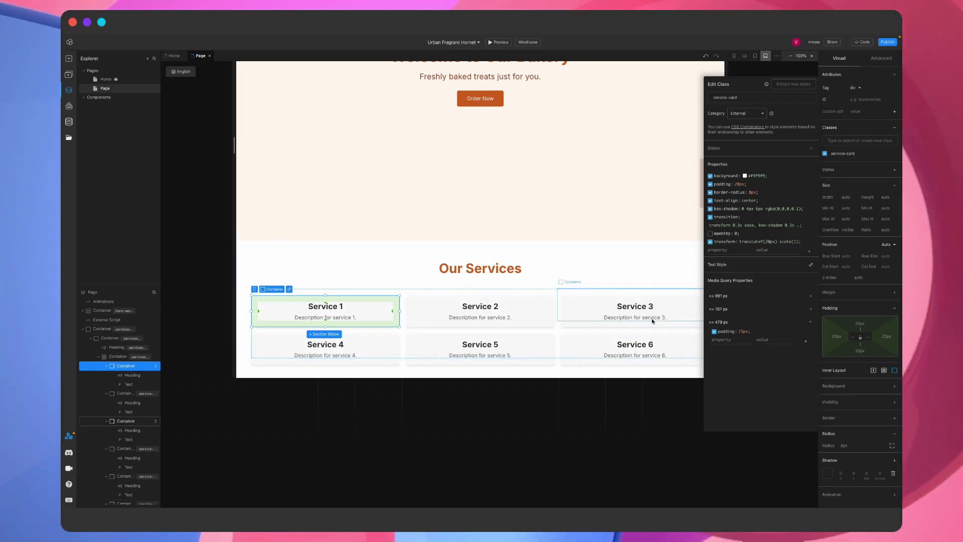
{"action": "scroll", "coordinate": [652, 211], "scroll_direction": "down", "scroll_amount": 3}
{"action": "scroll", "coordinate": [652, 211], "scroll_direction": "right", "scroll_amount": 2}
{"action": "scroll", "coordinate": [651, 211], "scroll_direction": "up", "scroll_amount": 1}
{"action": "scroll", "coordinate": [651, 211], "scroll_direction": "left", "scroll_amount": 1}
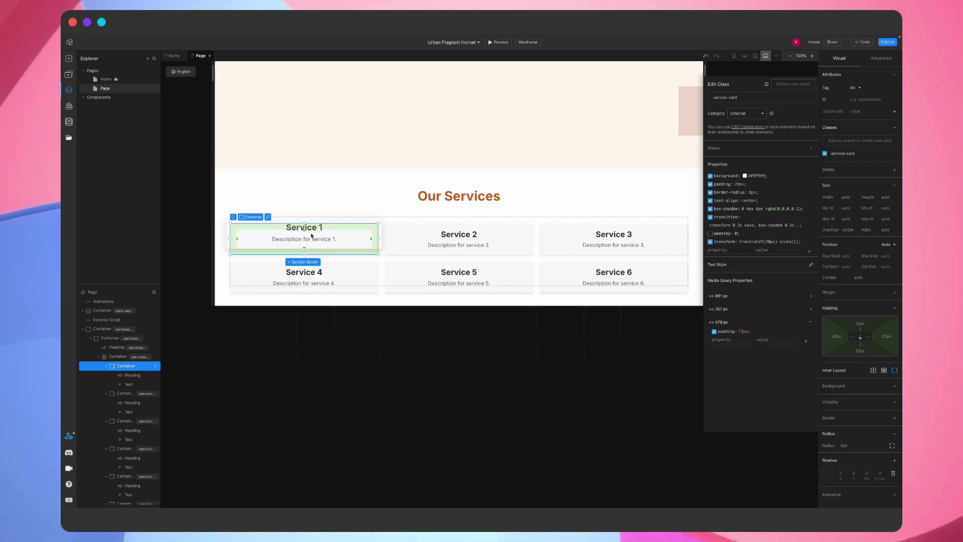
Step: Add an image to the Service 1 card and stack its contents vertically, centred
{"action": "left_click", "coordinate": [122, 368]}
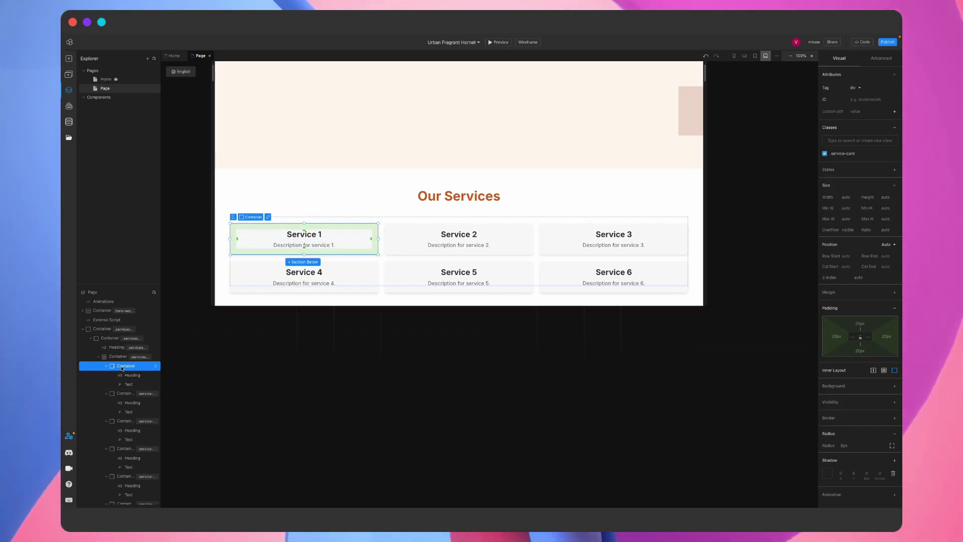
{"action": "key", "text": "ctrl+v"}
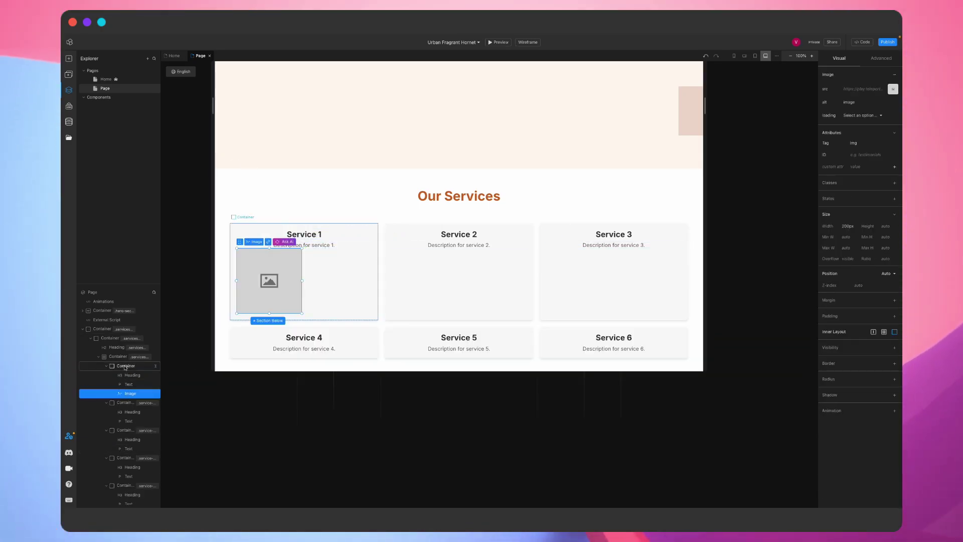
{"action": "left_click", "coordinate": [125, 367]}
{"action": "left_click", "coordinate": [873, 371]}
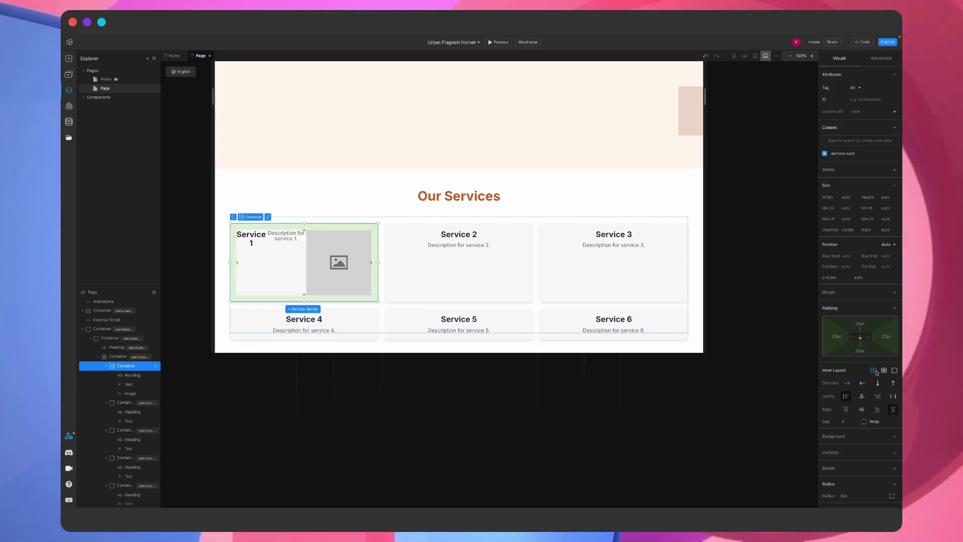
{"action": "left_click", "coordinate": [877, 383]}
{"action": "left_click", "coordinate": [862, 410]}
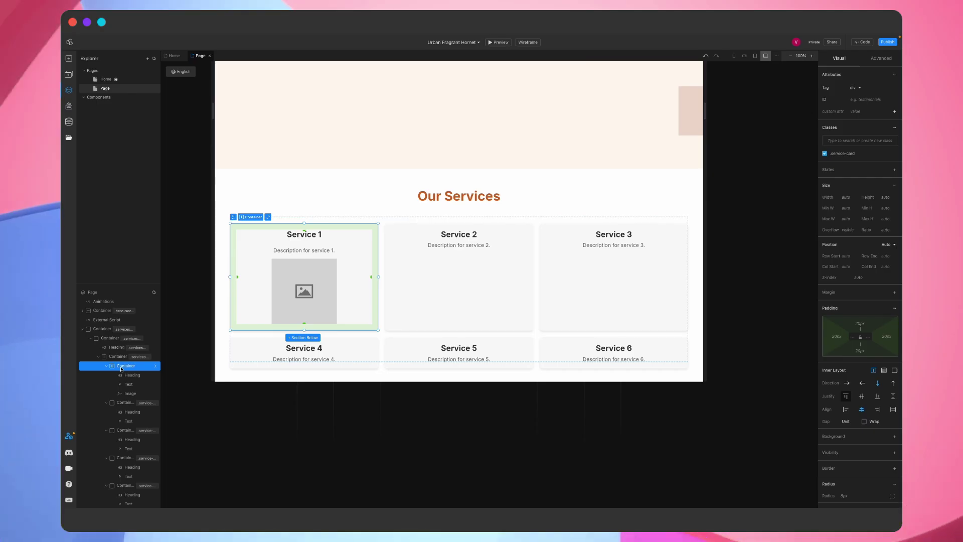
Step: Place copies of Service 1's image into the Service 2 through Service 6 cards
{"action": "left_click", "coordinate": [126, 402]}
{"action": "left_click", "coordinate": [126, 430], "text": "shift"}
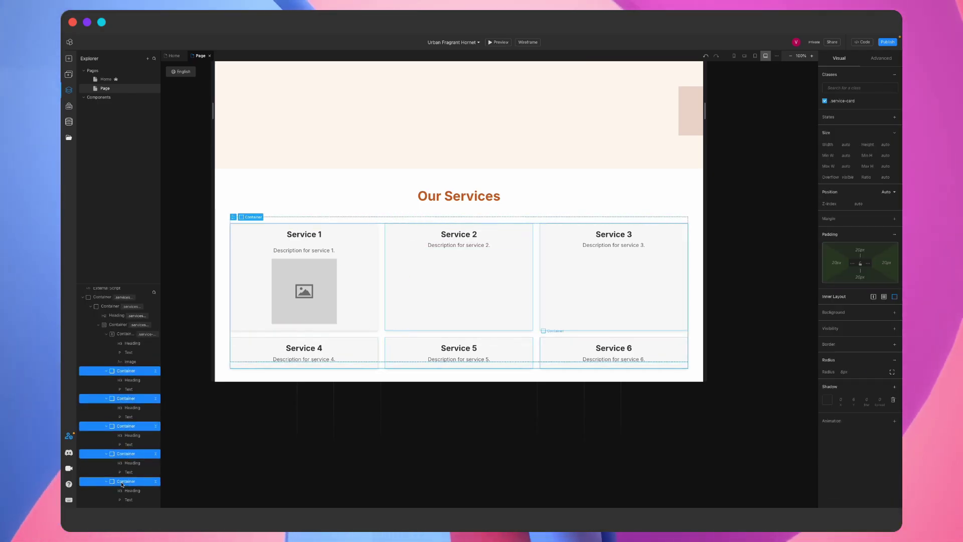
{"action": "left_click_drag", "start_coordinate": [340, 275], "coordinate": [451, 280]}
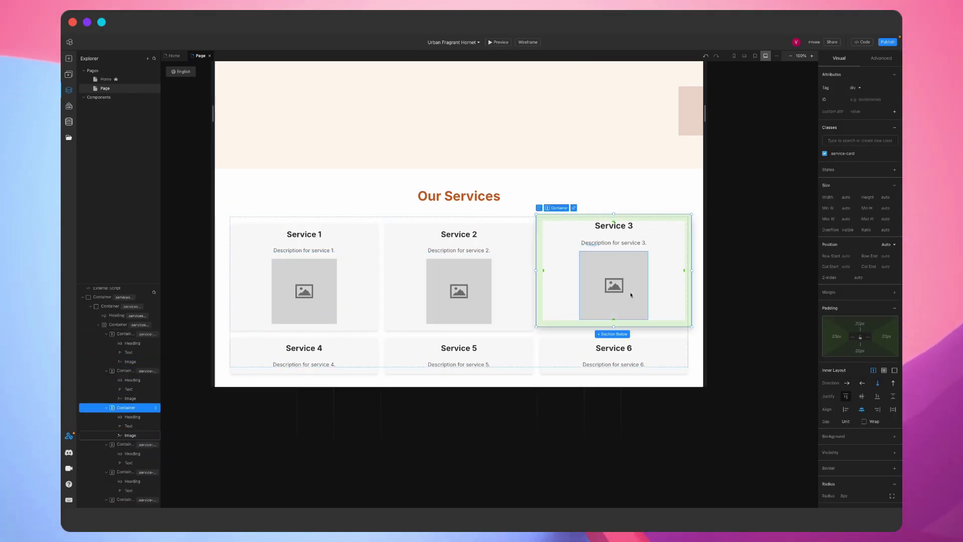
{"action": "scroll", "coordinate": [631, 295], "scroll_direction": "down", "scroll_amount": 2}
{"action": "left_click", "coordinate": [383, 261]}
{"action": "key", "text": "super+v"}
{"action": "left_click", "coordinate": [503, 275]}
{"action": "key", "text": "super+v"}
{"action": "left_click", "coordinate": [670, 269]}
{"action": "key", "text": "super+v"}
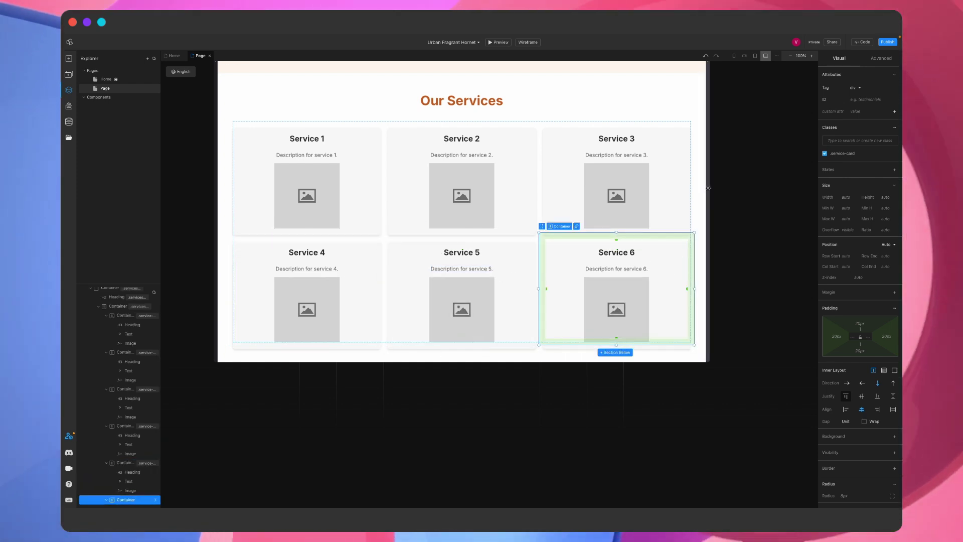
Step: Narrow the canvas to 767px Mobile Landscape to check the cards stack, then return to Desktop
{"action": "left_click_drag", "start_coordinate": [708, 188], "coordinate": [555, 184]}
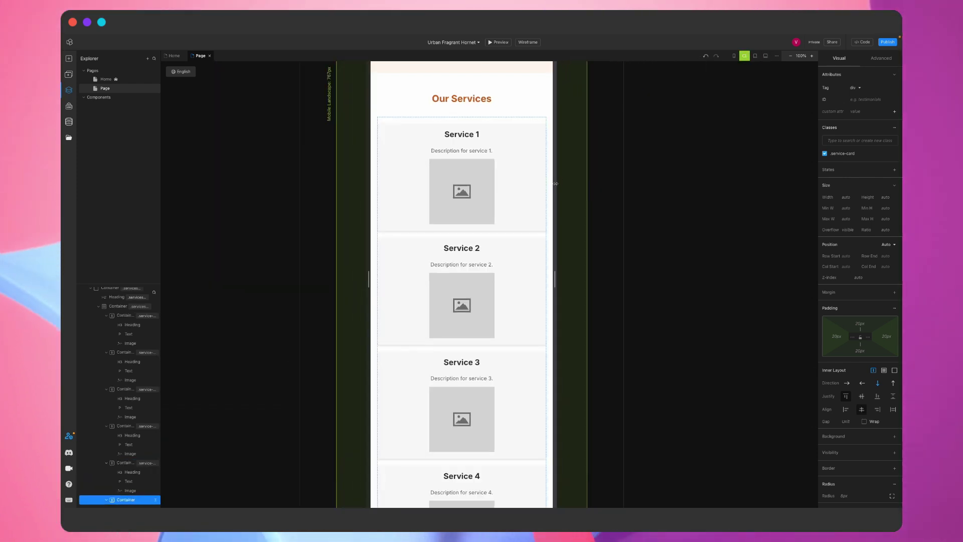
{"action": "scroll", "coordinate": [479, 196], "scroll_direction": "up", "scroll_amount": 8}
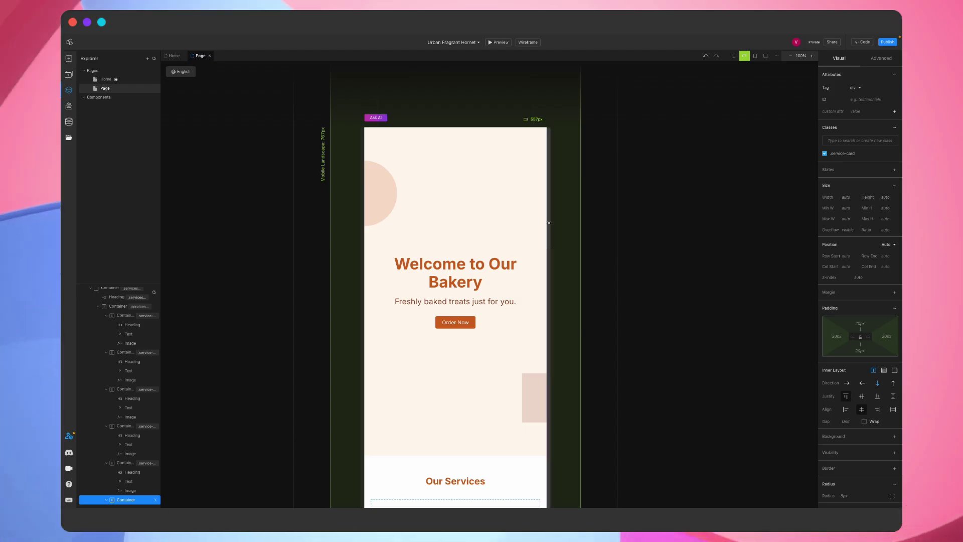
{"action": "left_click_drag", "start_coordinate": [550, 223], "coordinate": [714, 208]}
{"action": "scroll", "coordinate": [458, 303], "scroll_direction": "down", "scroll_amount": 4}
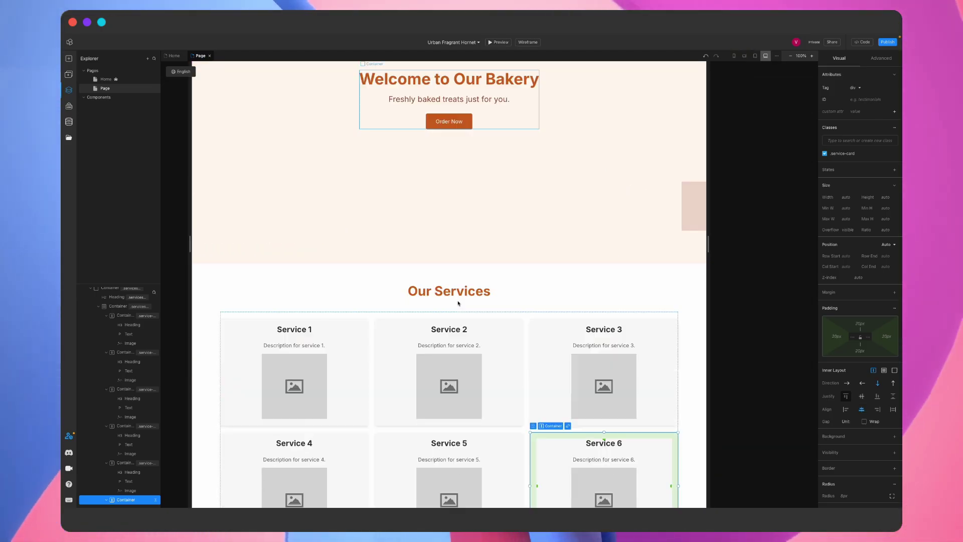
Step: Ask ChatGPT for a testimonial section built as a slider with 3 slides
{"action": "scroll", "coordinate": [458, 303], "scroll_direction": "down", "scroll_amount": 5}
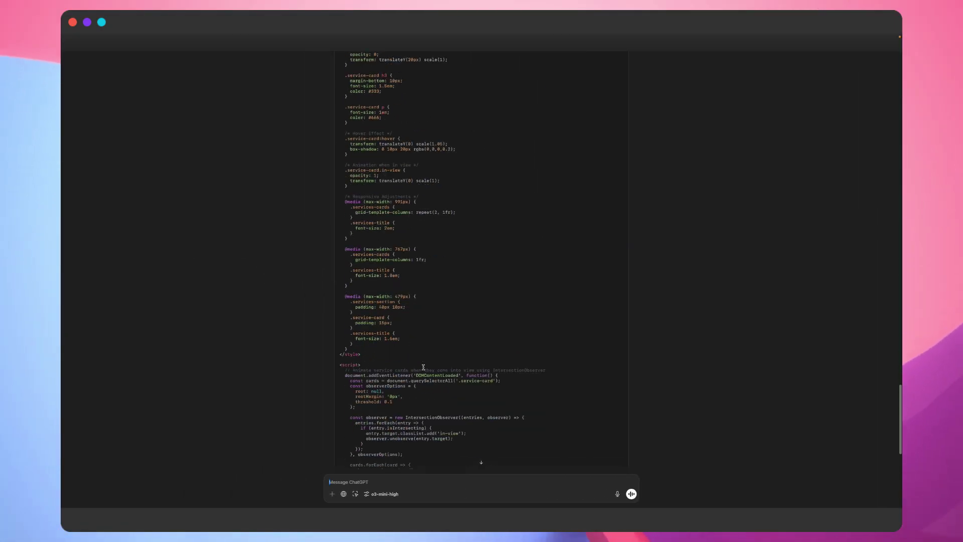
{"action": "scroll", "coordinate": [424, 367], "scroll_direction": "down", "scroll_amount": 2}
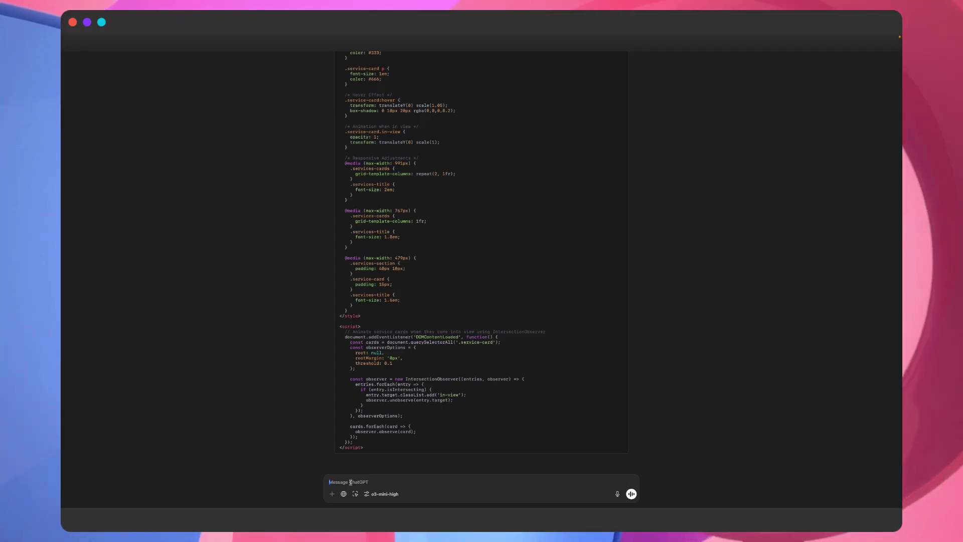
{"action": "type", "text": "Now I would like a"}
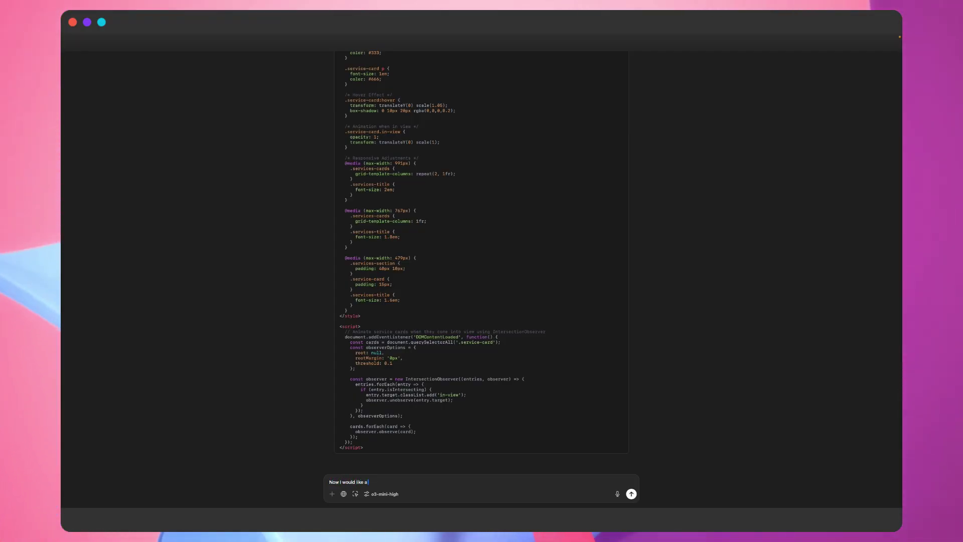
{"action": "type", "text": " testimonial section, maybe create"}
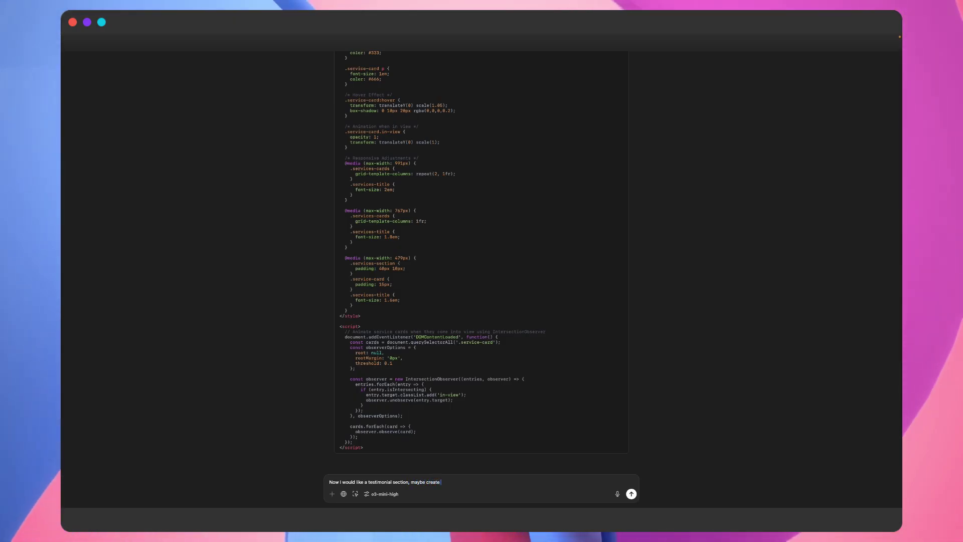
{"action": "type", "text": "ith 3 slides in it"}
{"action": "key", "text": "Return"}
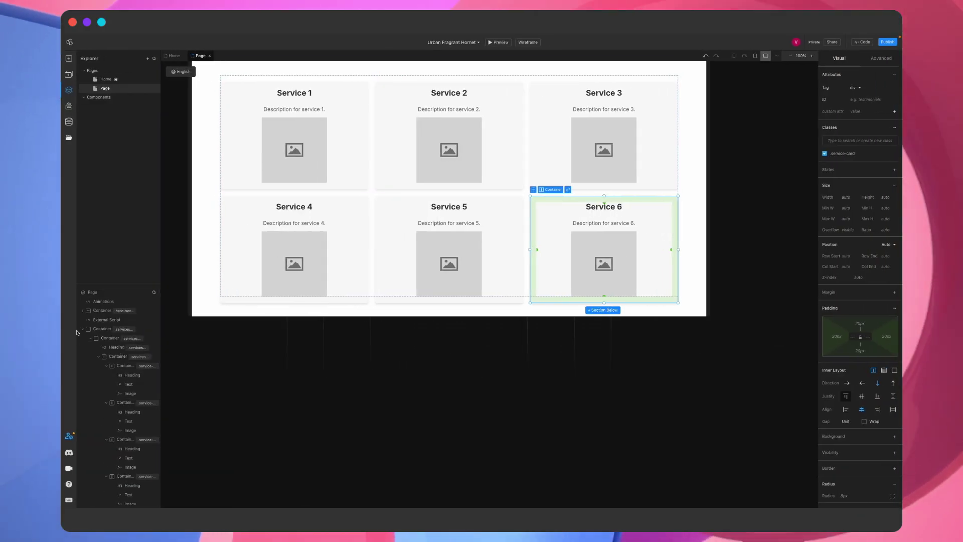
Step: Rename the services section layer to 'Services' and its script embed to 'CardsReveal'
{"action": "left_click", "coordinate": [103, 306]}
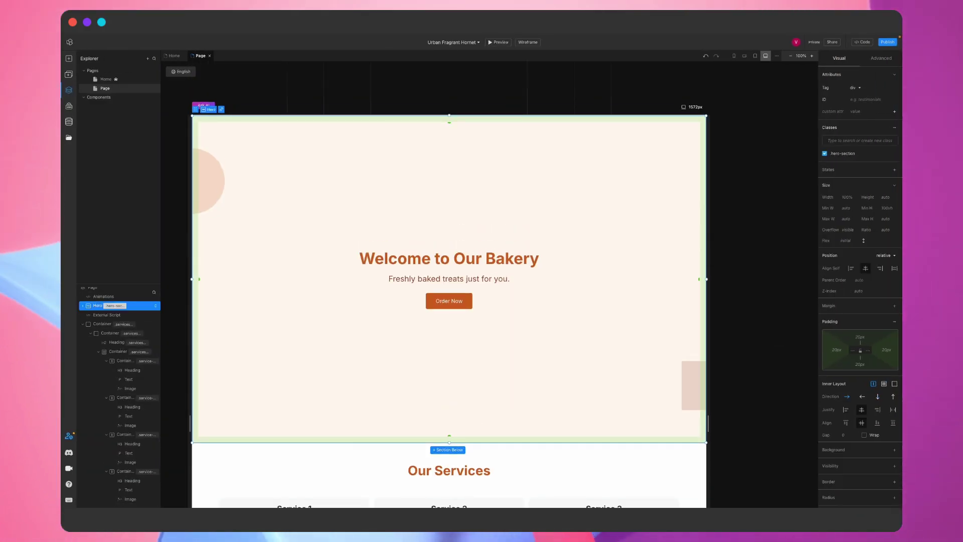
{"action": "double_click", "coordinate": [100, 324]}
{"action": "type", "text": "Services"}
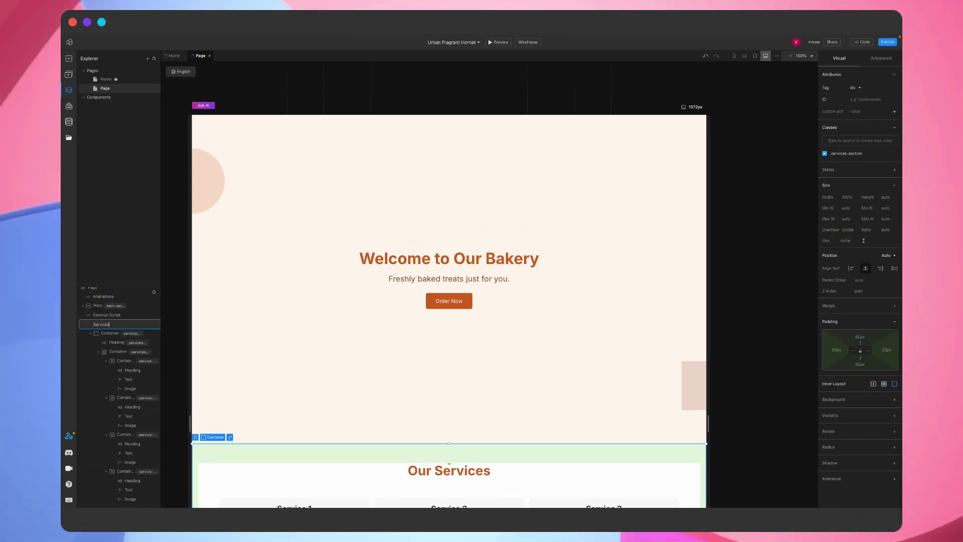
{"action": "left_click", "coordinate": [107, 321]}
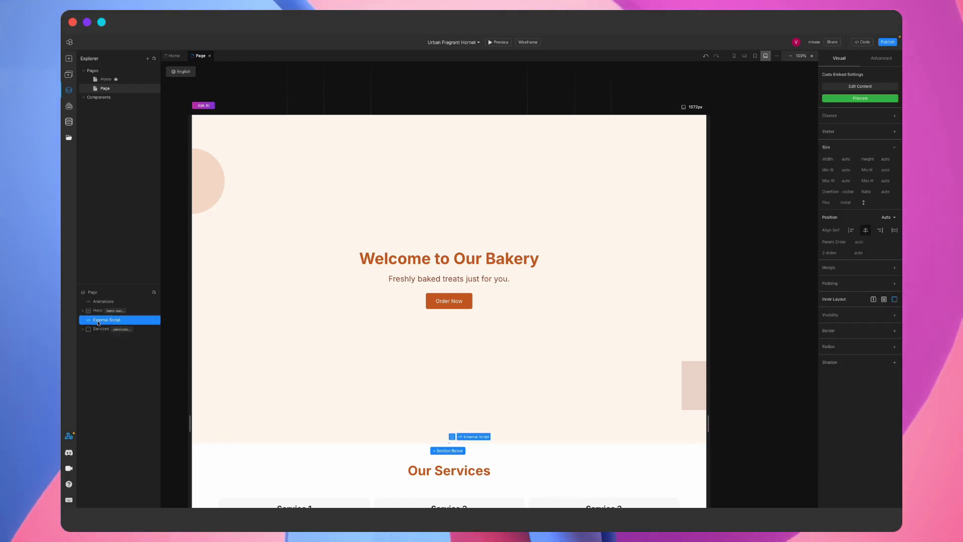
{"action": "type", "text": "CardsReveal"}
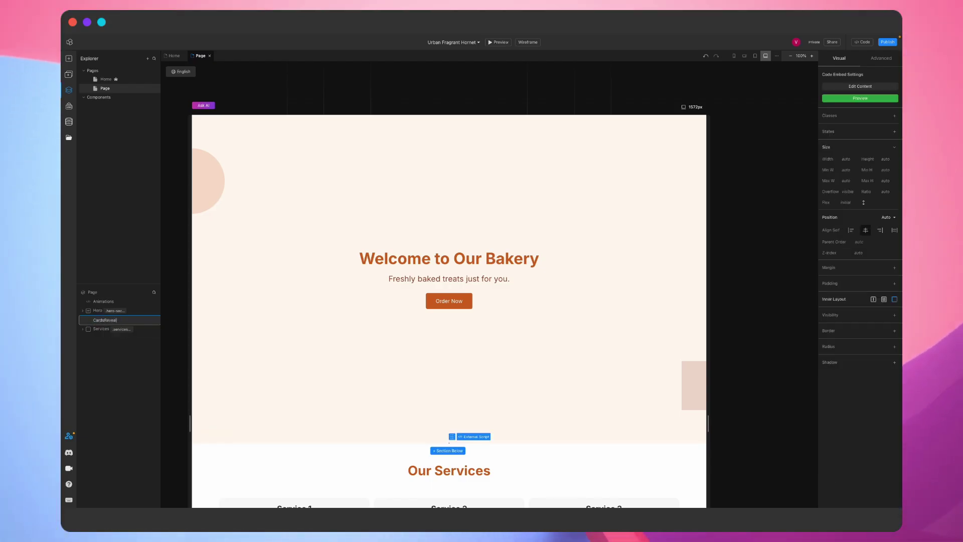
{"action": "key", "text": "Return"}
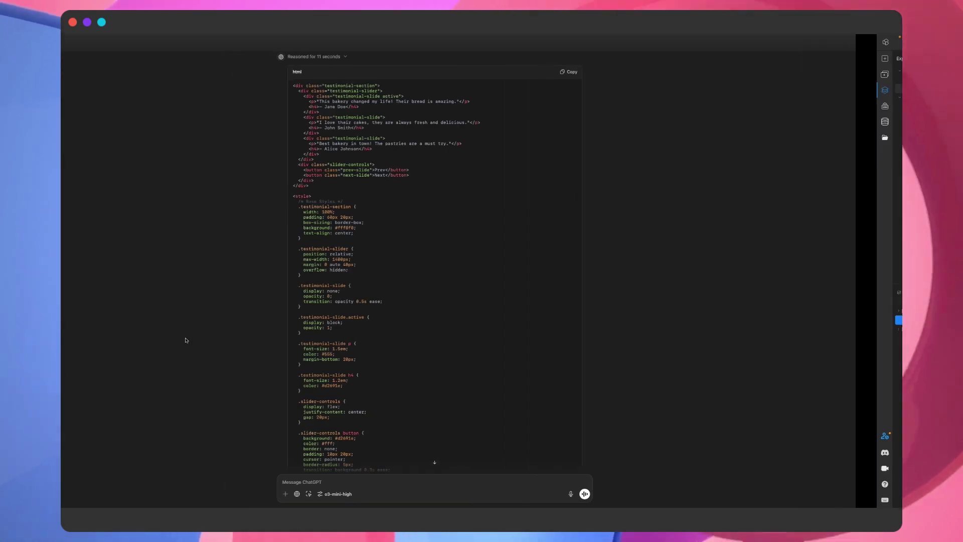
Step: Copy ChatGPT's testimonial slider HTML code
{"action": "scroll", "coordinate": [498, 247], "scroll_direction": "up", "scroll_amount": 3}
{"action": "scroll", "coordinate": [499, 248], "scroll_direction": "down", "scroll_amount": 10}
{"action": "scroll", "coordinate": [499, 247], "scroll_direction": "down", "scroll_amount": 3}
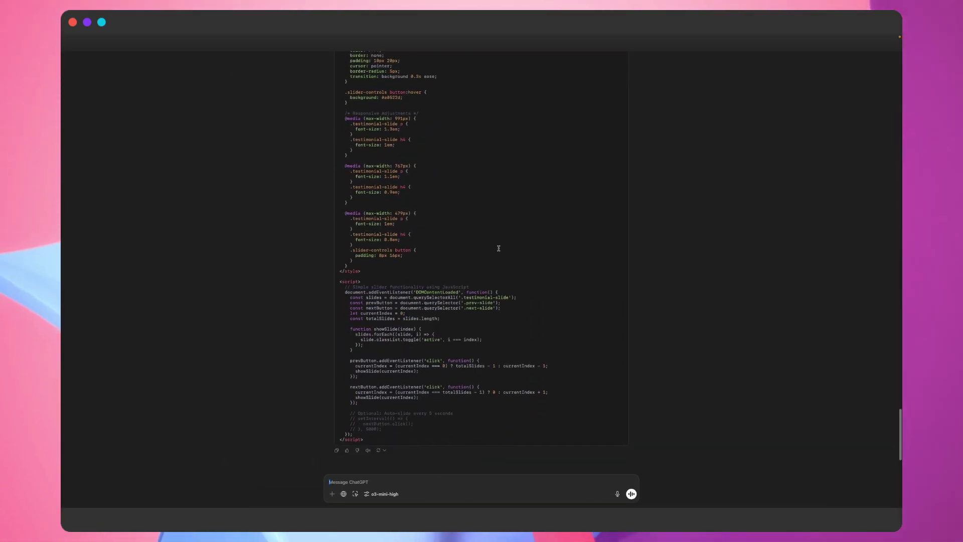
{"action": "scroll", "coordinate": [498, 247], "scroll_direction": "up", "scroll_amount": 10}
{"action": "left_click", "coordinate": [613, 161]}
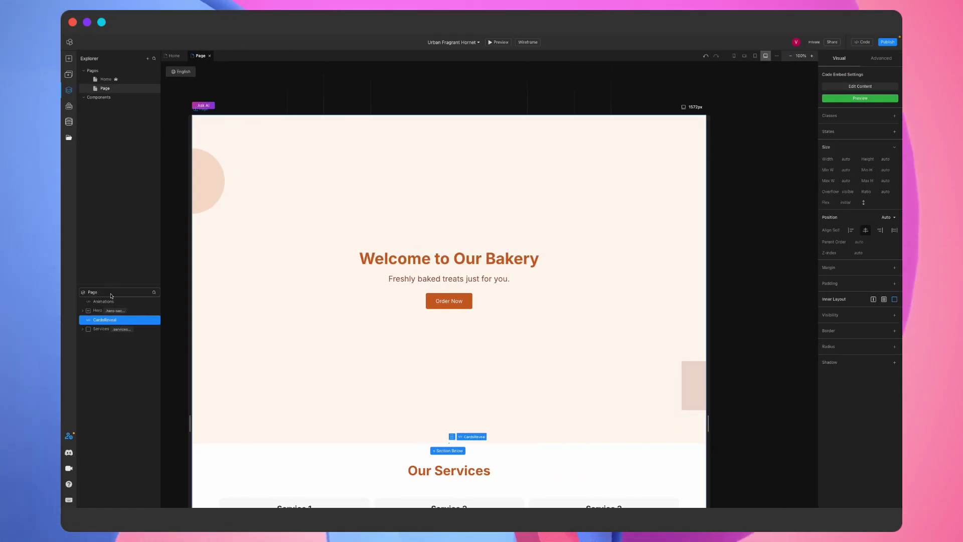
Step: Import the testimonial slider code into the page below Our Services
{"action": "left_click", "coordinate": [111, 293]}
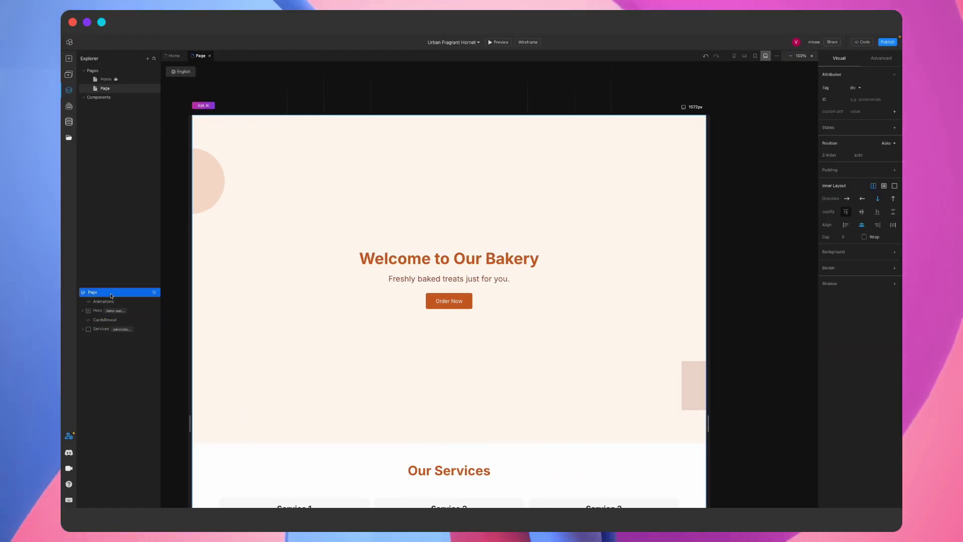
{"action": "key", "text": "super+v"}
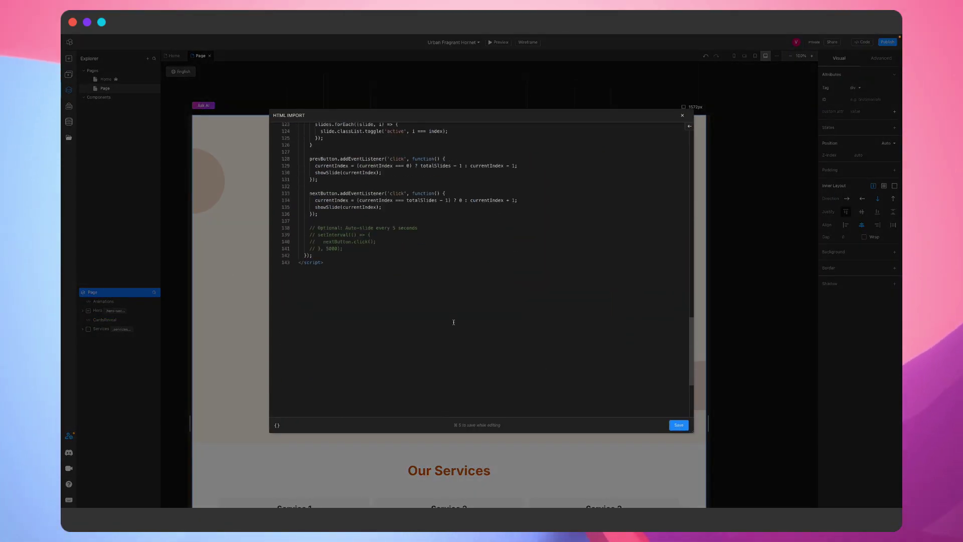
{"action": "scroll", "coordinate": [454, 322], "scroll_direction": "up", "scroll_amount": 4}
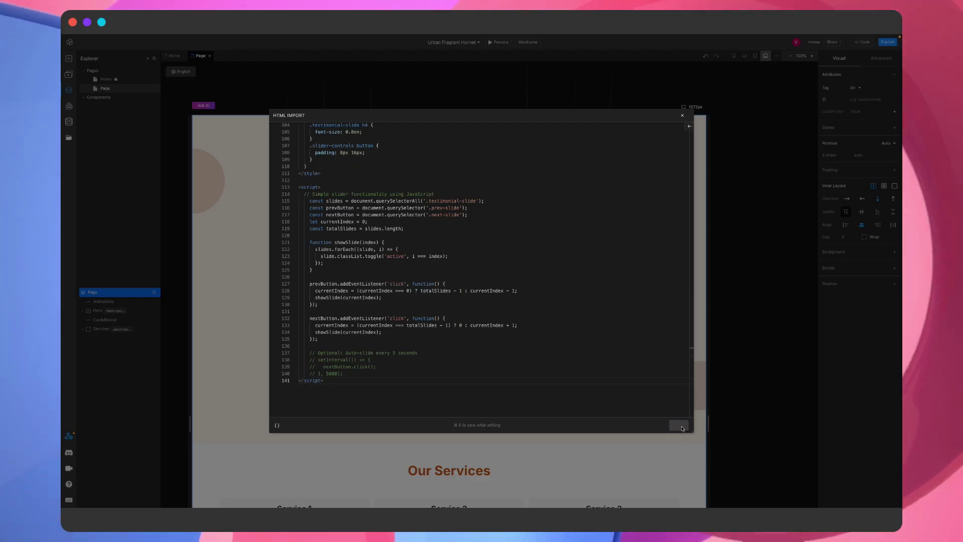
{"action": "left_click", "coordinate": [679, 424]}
{"action": "scroll", "coordinate": [531, 358], "scroll_direction": "down", "scroll_amount": 10}
Step: Change the first testimonial slide's display from none to block
{"action": "left_click", "coordinate": [540, 274]}
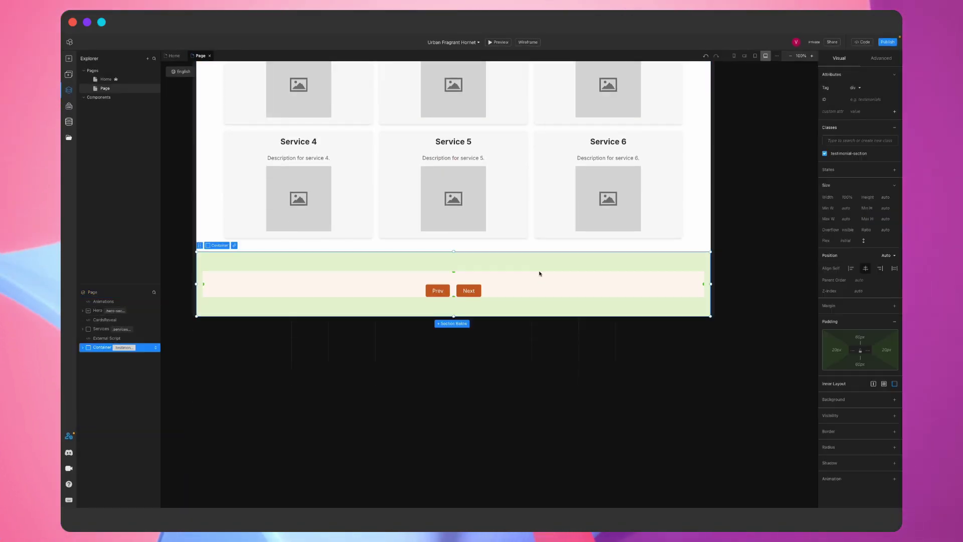
{"action": "left_click", "coordinate": [90, 356]}
{"action": "left_click", "coordinate": [99, 366]}
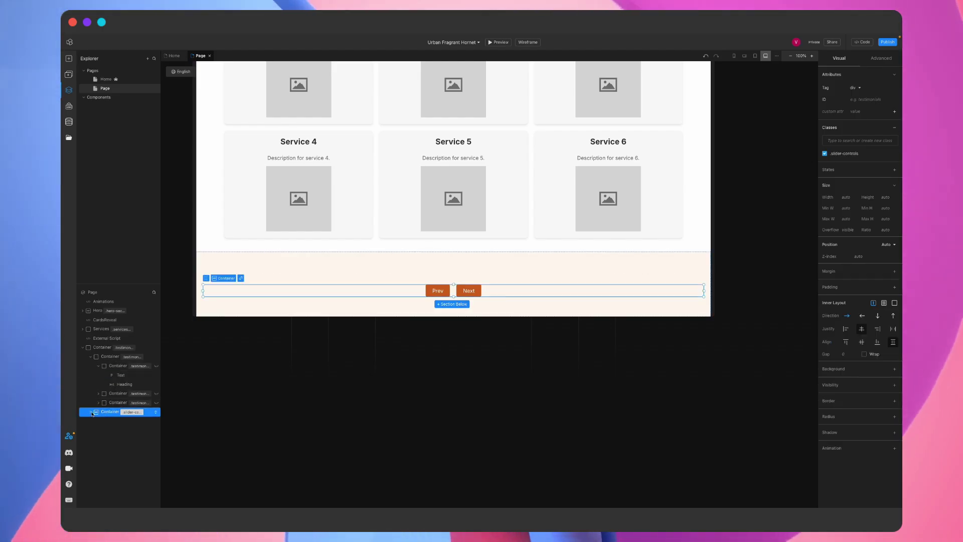
{"action": "scroll", "coordinate": [290, 270], "scroll_direction": "up", "scroll_amount": 4}
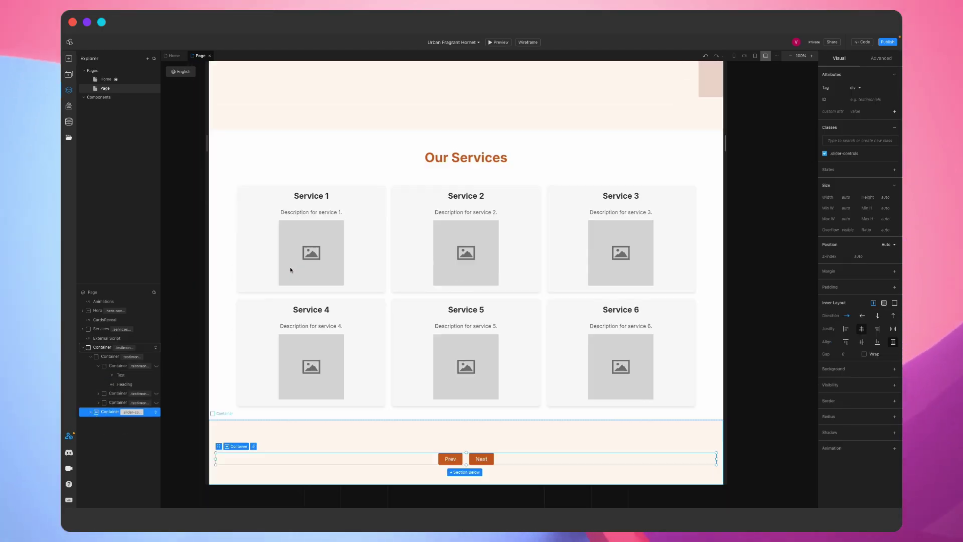
{"action": "scroll", "coordinate": [290, 270], "scroll_direction": "down", "scroll_amount": 2}
{"action": "left_click", "coordinate": [881, 59]}
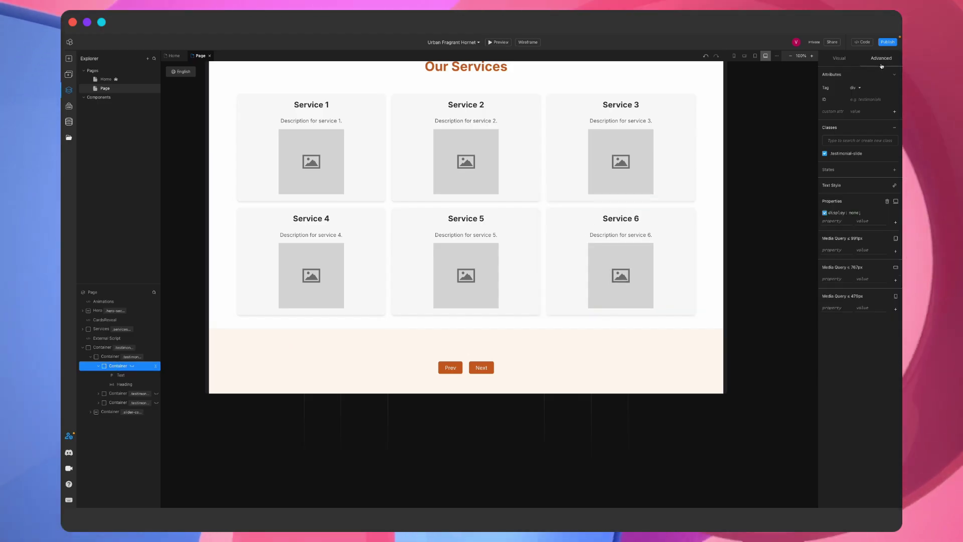
{"action": "left_click", "coordinate": [854, 213]}
{"action": "left_click", "coordinate": [851, 221]}
Step: Add opacity: 1 to the testimonial-slide class
{"action": "left_click", "coordinate": [887, 155]}
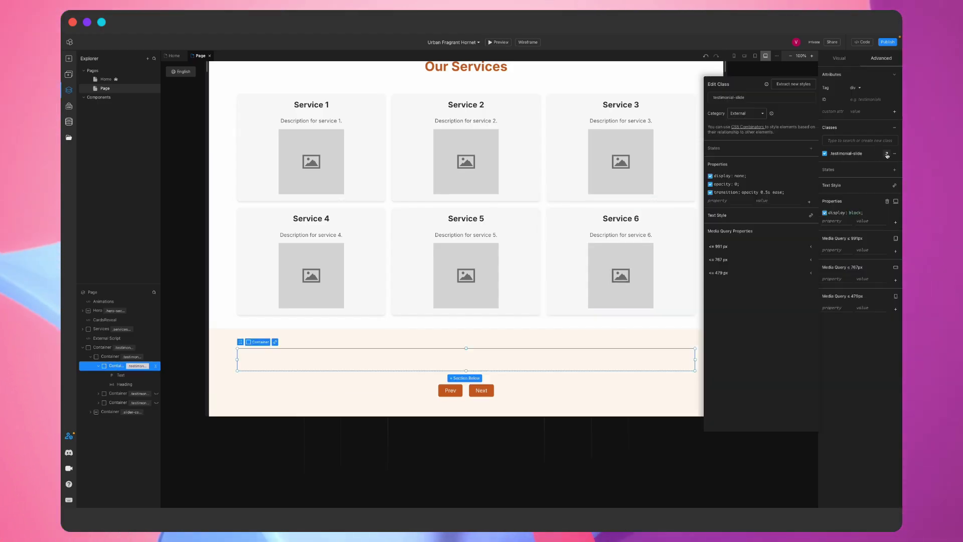
{"action": "left_click", "coordinate": [828, 221]}
{"action": "type", "text": "opacity"}
{"action": "key", "text": "Tab"}
{"action": "type", "text": "1"}
{"action": "key", "text": "Return"}
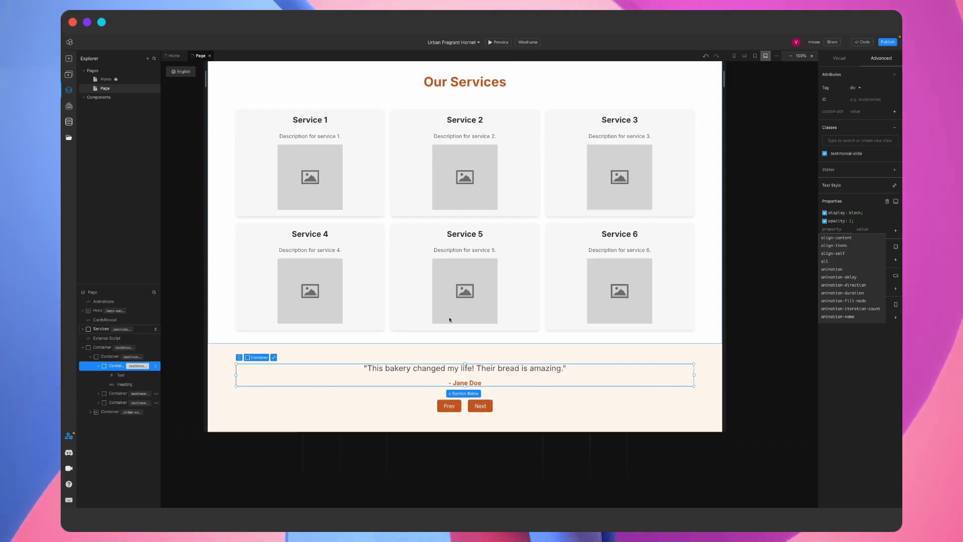
{"action": "scroll", "coordinate": [451, 318], "scroll_direction": "down", "scroll_amount": 2}
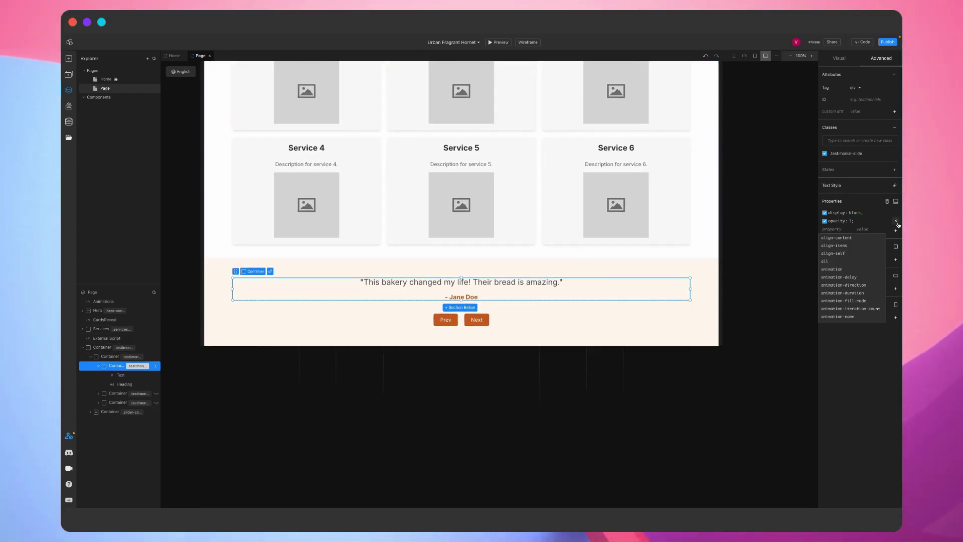
Step: Send ChatGPT the request 'I want a contact section'
{"action": "key", "text": "super+Tab"}
{"action": "scroll", "coordinate": [462, 271], "scroll_direction": "down", "scroll_amount": 10}
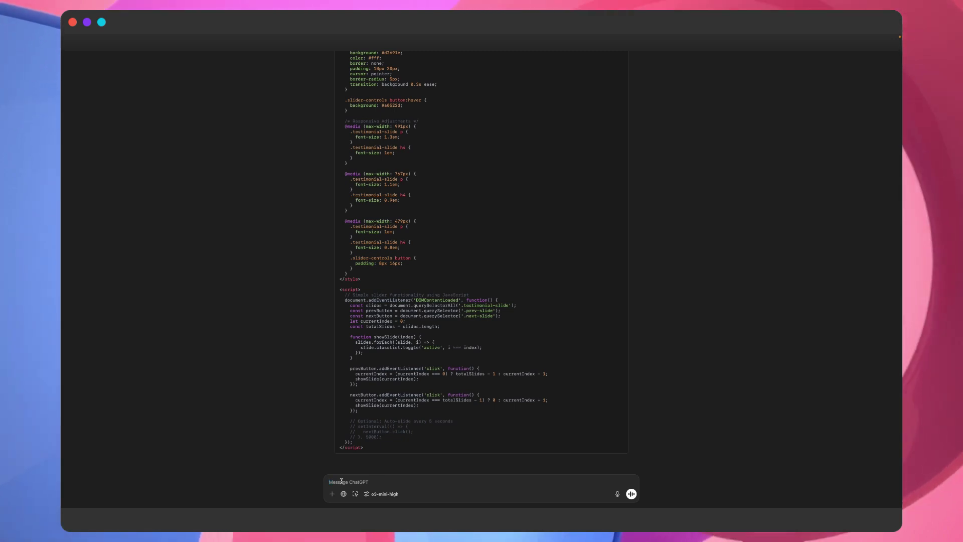
{"action": "left_click", "coordinate": [341, 482]}
{"action": "type", "text": "I want a contact section"}
{"action": "key", "text": "Return"}
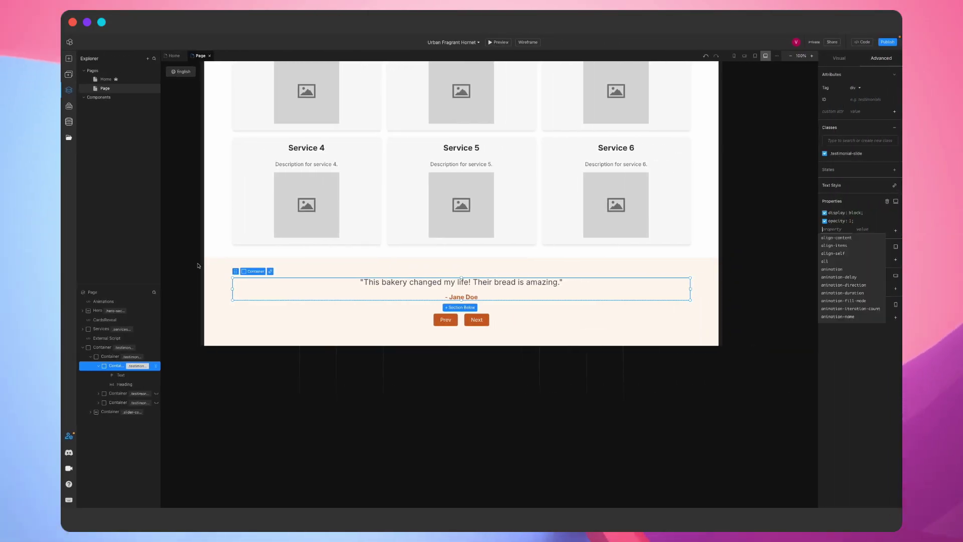
Step: Import the Get in Touch contact form code into the page
{"action": "left_click", "coordinate": [104, 294]}
{"action": "key", "text": "super+v"}
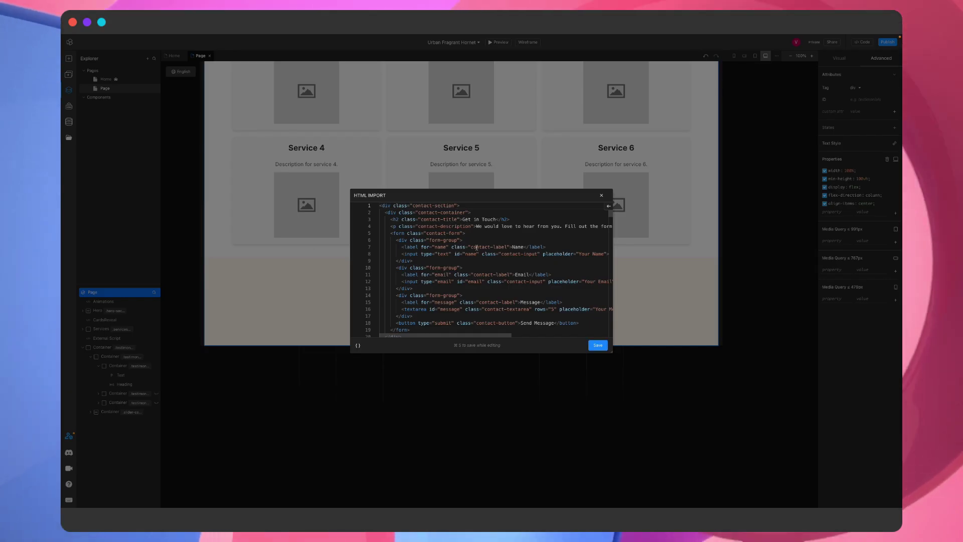
{"action": "scroll", "coordinate": [475, 269], "scroll_direction": "down", "scroll_amount": 15}
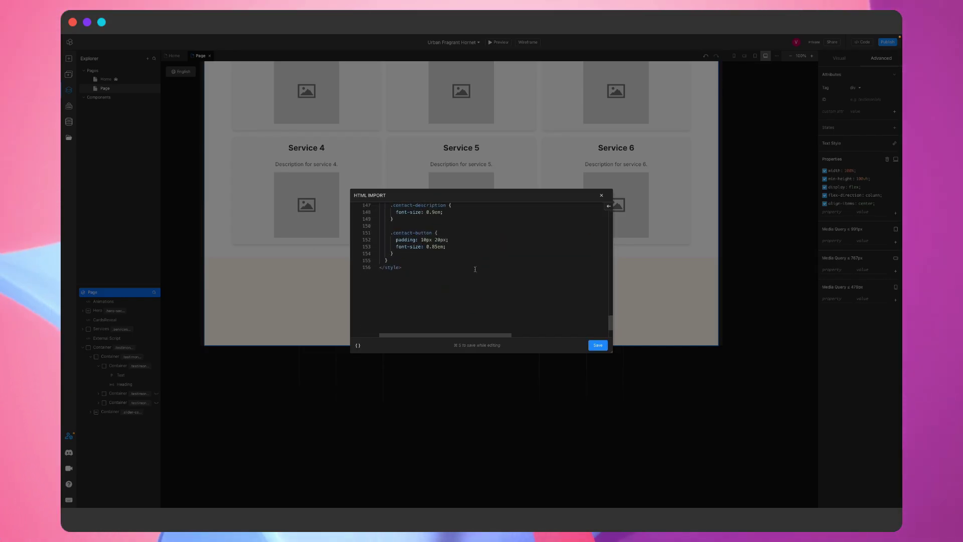
{"action": "left_click", "coordinate": [598, 345]}
{"action": "scroll", "coordinate": [593, 359], "scroll_direction": "down", "scroll_amount": 4}
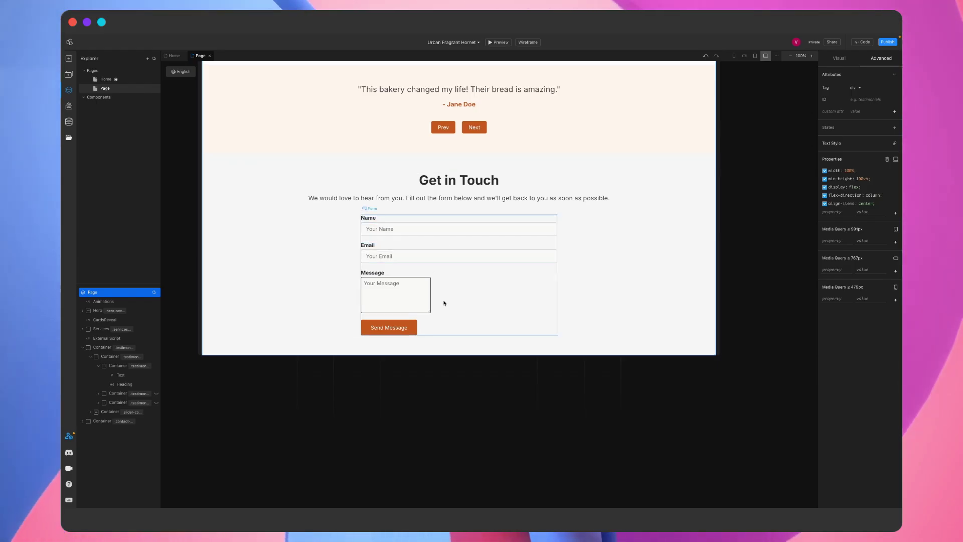
Step: Set the Message textarea width to 100% and review its contact-input class styles
{"action": "left_click", "coordinate": [424, 301]}
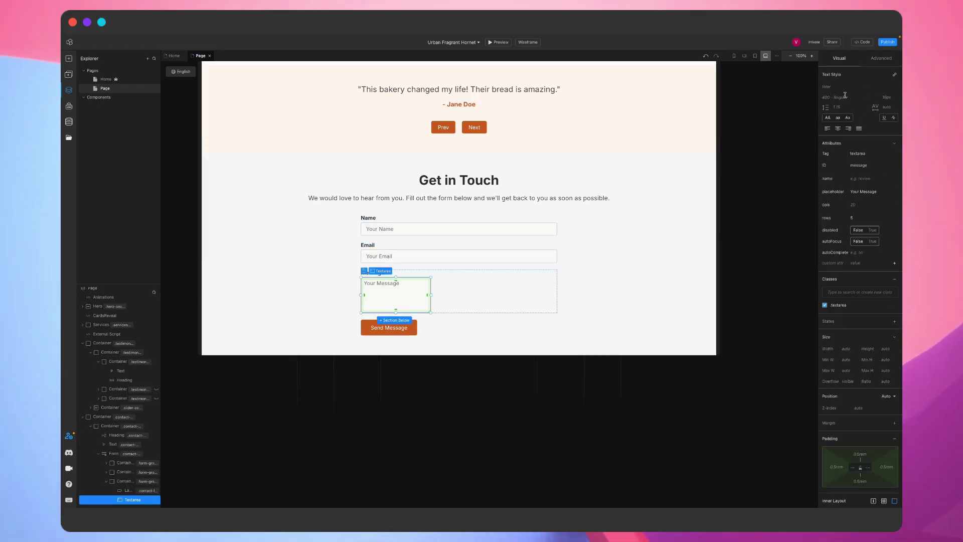
{"action": "left_click", "coordinate": [841, 365]}
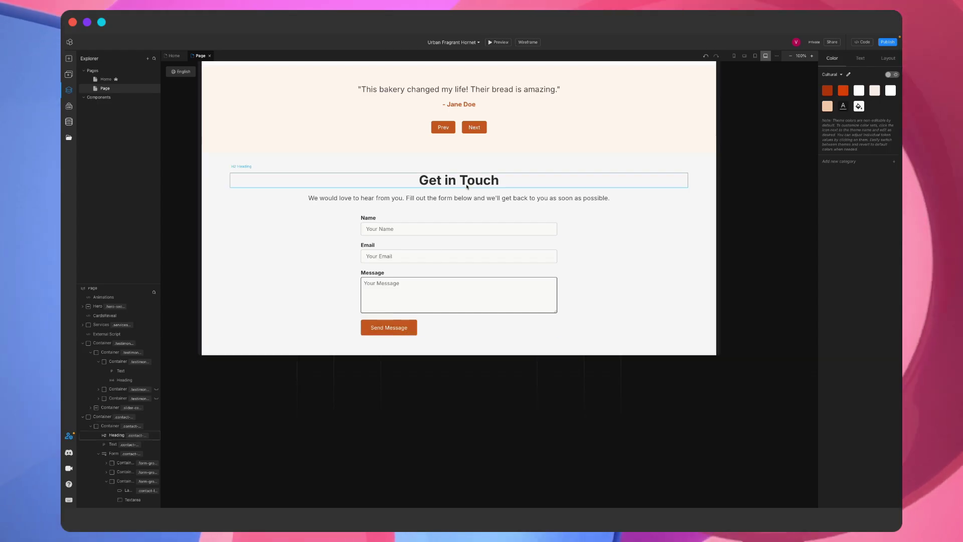
{"action": "scroll", "coordinate": [502, 301], "scroll_direction": "down", "scroll_amount": 1}
{"action": "left_click", "coordinate": [509, 248]}
{"action": "left_click", "coordinate": [887, 378]}
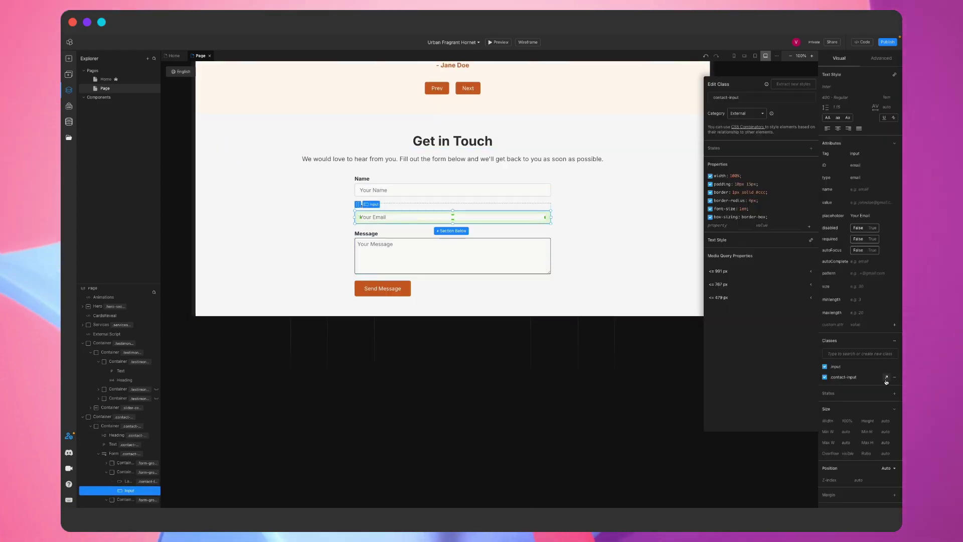
{"action": "left_click", "coordinate": [530, 247]}
{"action": "left_click", "coordinate": [765, 200]}
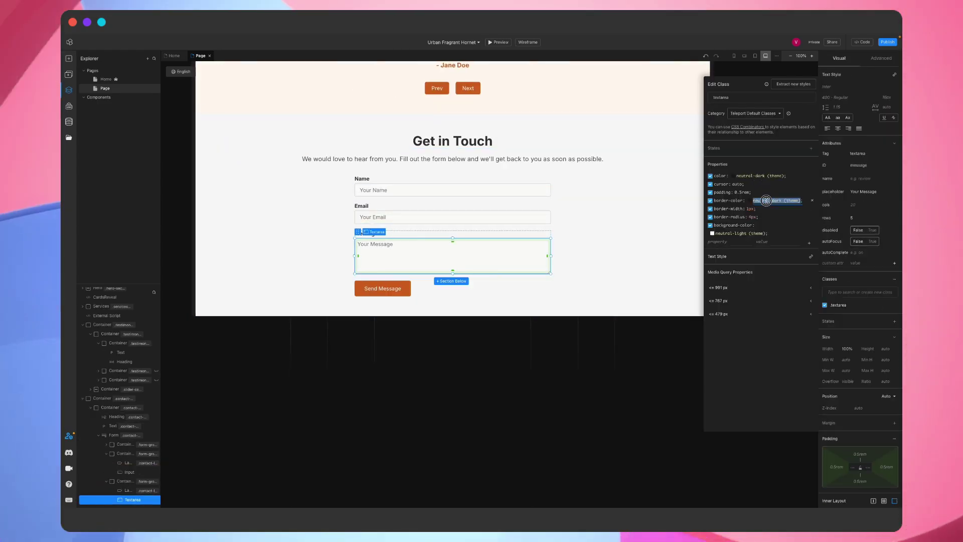
{"action": "left_click", "coordinate": [616, 295]}
{"action": "scroll", "coordinate": [616, 295], "scroll_direction": "up", "scroll_amount": 2}
{"action": "left_click", "coordinate": [459, 365]}
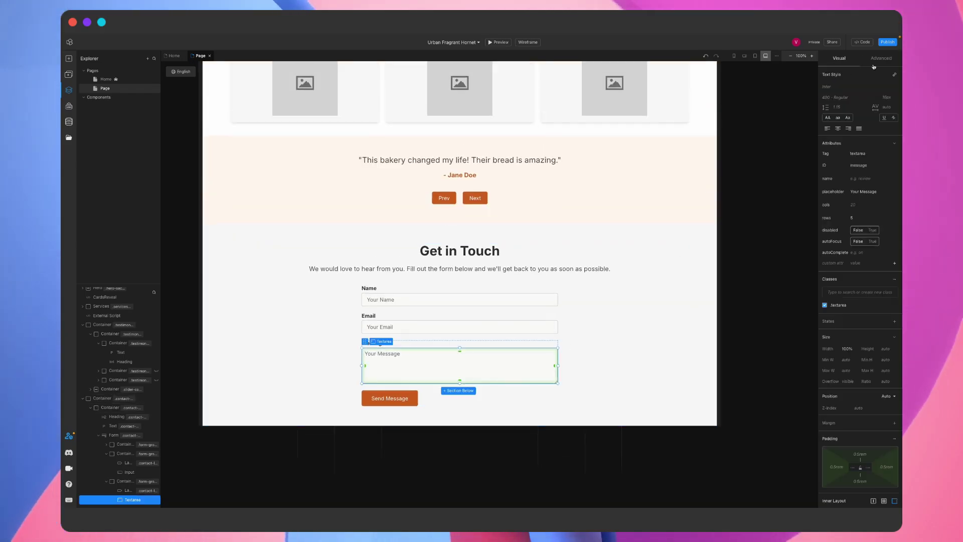
Step: Add resize: none to the Message textarea
{"action": "left_click", "coordinate": [882, 58]}
{"action": "left_click", "coordinate": [833, 304]}
{"action": "type", "text": "resize"}
{"action": "key", "text": "Tab"}
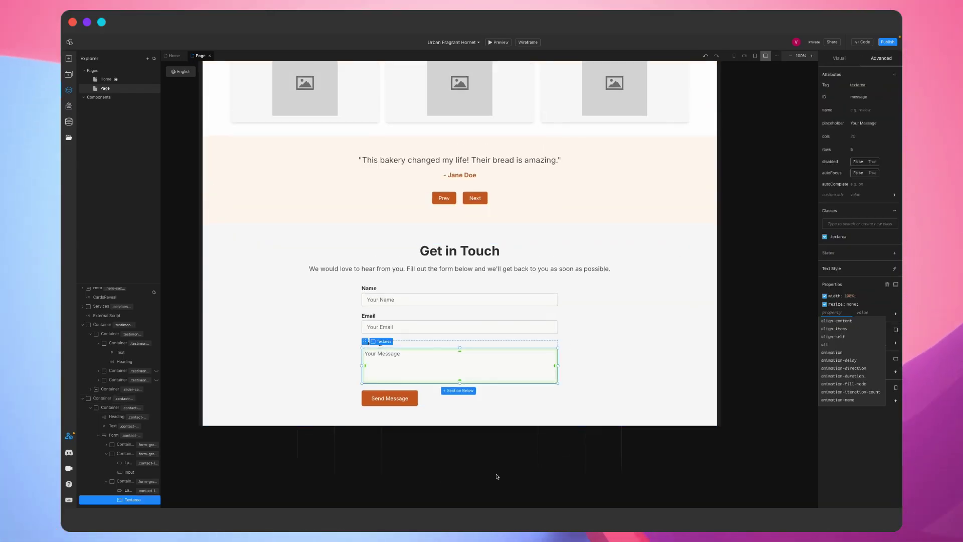
Step: Preview the contact form at mobile landscape and phone widths
{"action": "left_click_drag", "start_coordinate": [719, 256], "coordinate": [576, 254]}
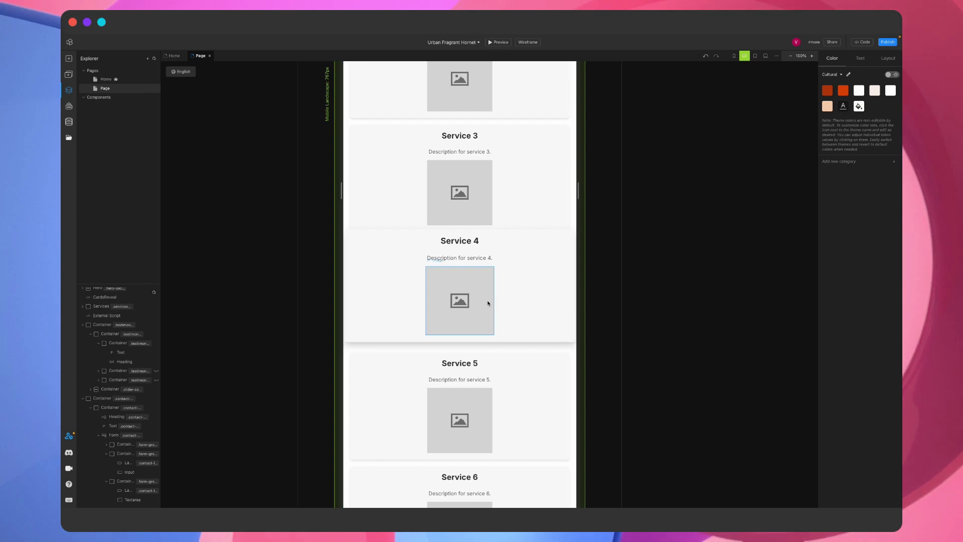
{"action": "left_click_drag", "start_coordinate": [581, 289], "coordinate": [662, 275]}
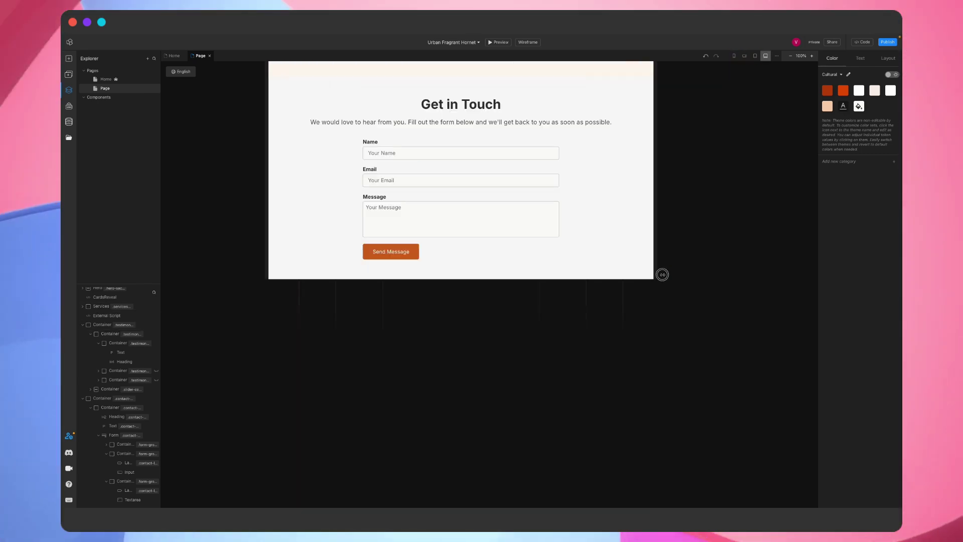
{"action": "scroll", "coordinate": [558, 300], "scroll_direction": "up", "scroll_amount": 5}
{"action": "scroll", "coordinate": [558, 299], "scroll_direction": "down", "scroll_amount": 10}
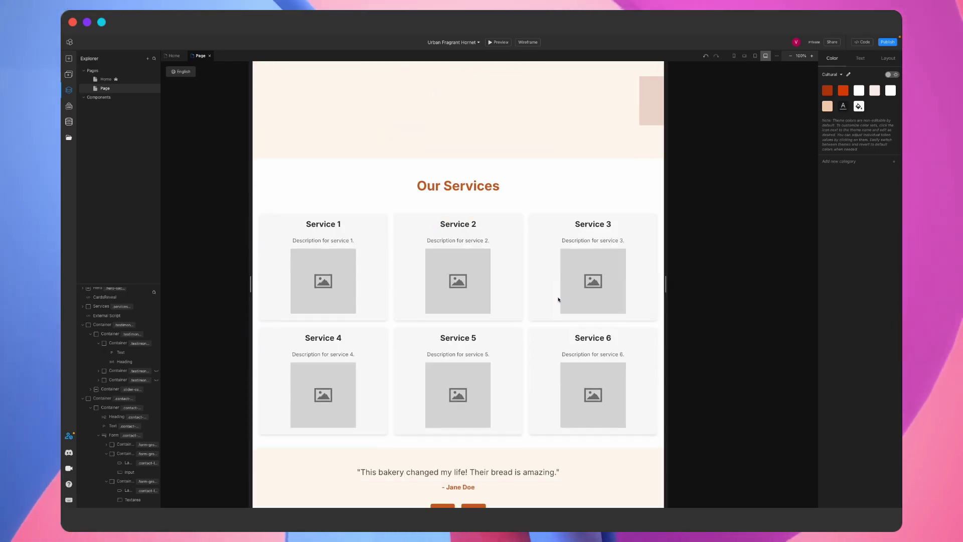
{"action": "key", "text": "super+Tab"}
Step: Ask ChatGPT for a header that contains a mobile menu
{"action": "scroll", "coordinate": [438, 413], "scroll_direction": "down", "scroll_amount": 3}
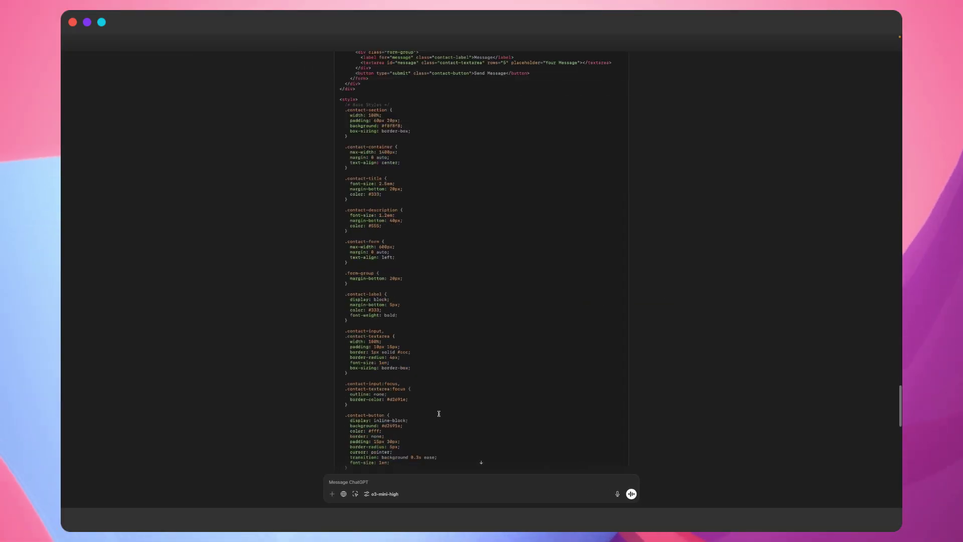
{"action": "left_click", "coordinate": [360, 482]}
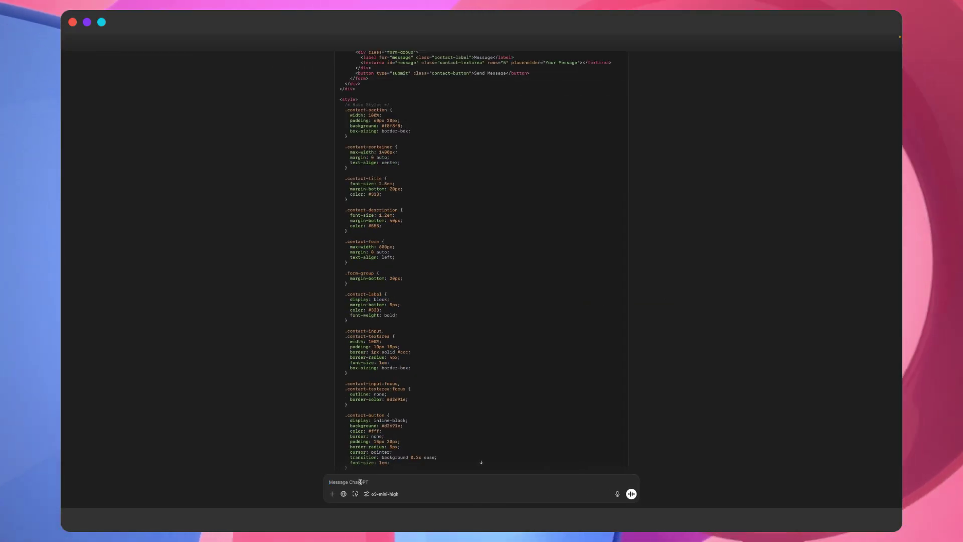
{"action": "type", "text": "I want a header. P"}
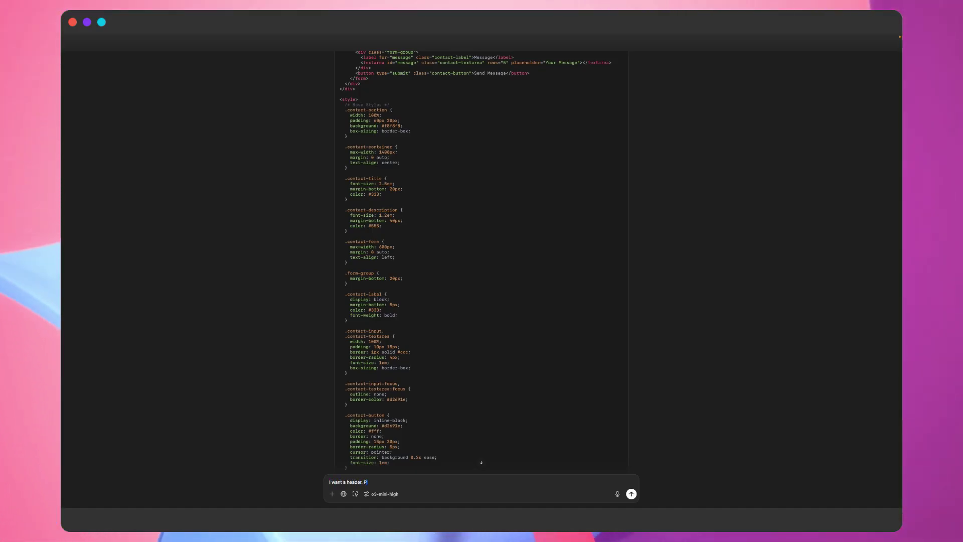
{"action": "type", "text": "lease give me the mobile menu that"}
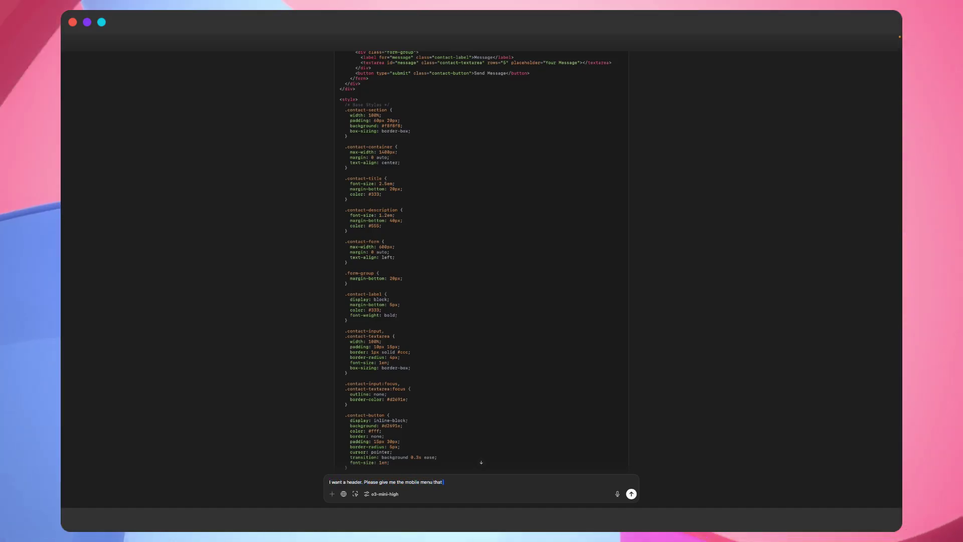
{"action": "type", "text": " should be inside my he"}
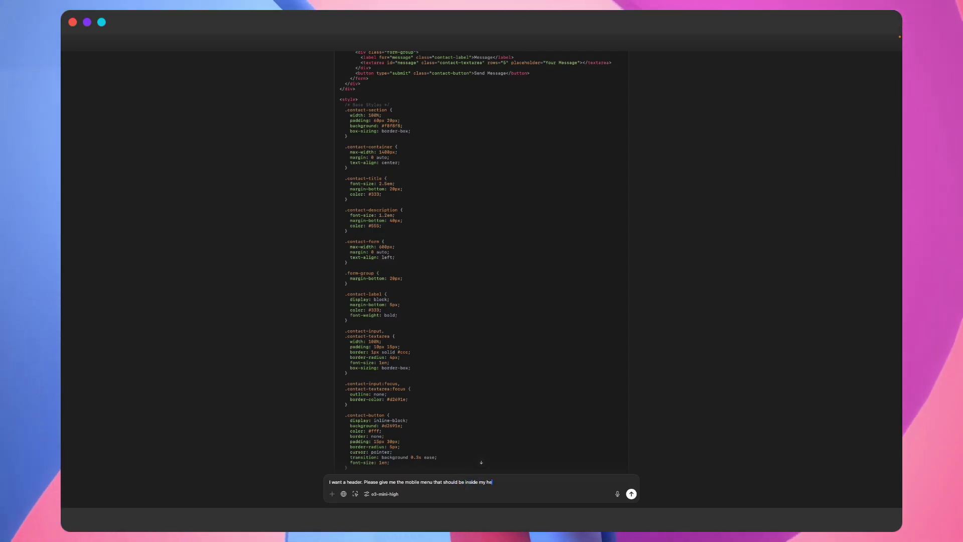
{"action": "type", "text": "ader"}
{"action": "key", "text": "Return"}
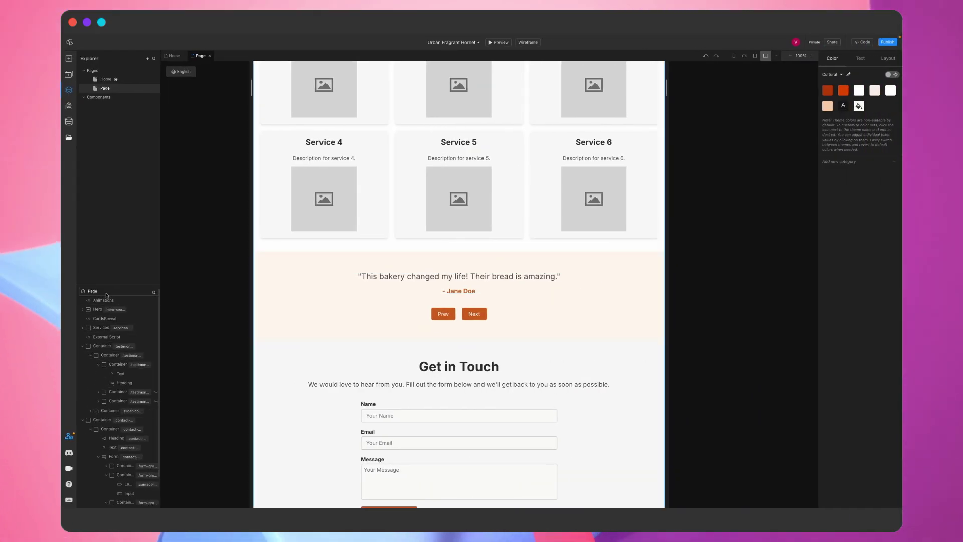
Step: Import ChatGPT's Bakery header code into the page
{"action": "key", "text": "super+v"}
{"action": "scroll", "coordinate": [497, 281], "scroll_direction": "down", "scroll_amount": 15}
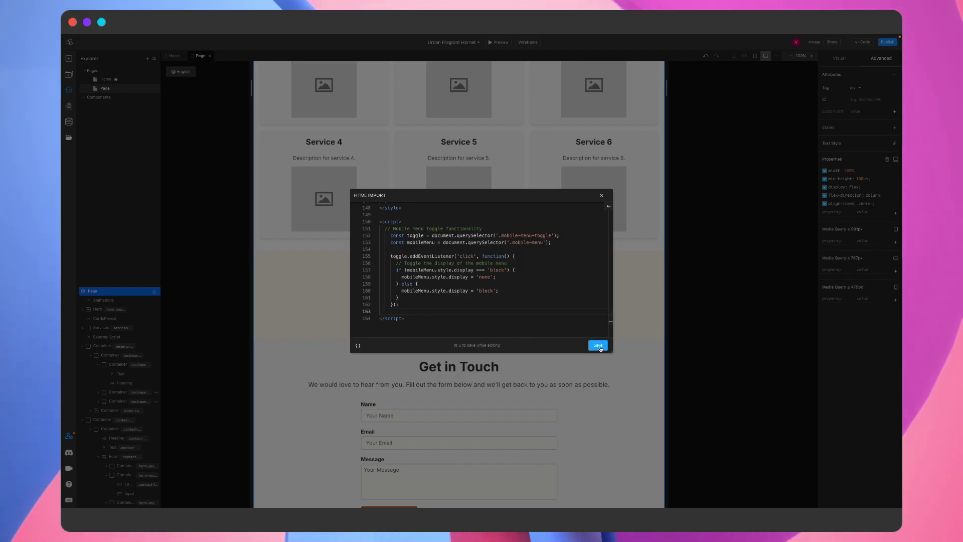
{"action": "left_click", "coordinate": [597, 345]}
{"action": "scroll", "coordinate": [601, 349], "scroll_direction": "down", "scroll_amount": 5}
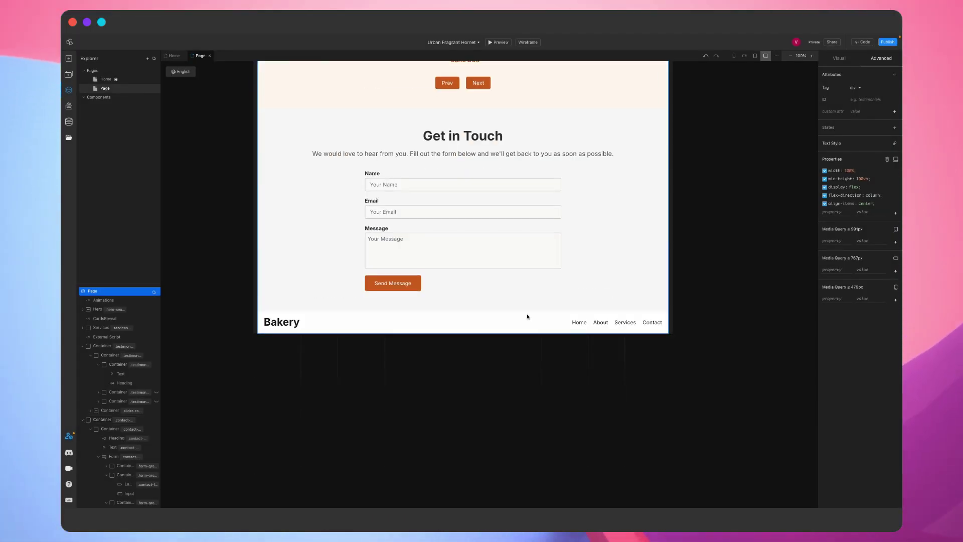
Step: Rename the header container 'Header' and move it to the top of the page
{"action": "left_click", "coordinate": [497, 314]}
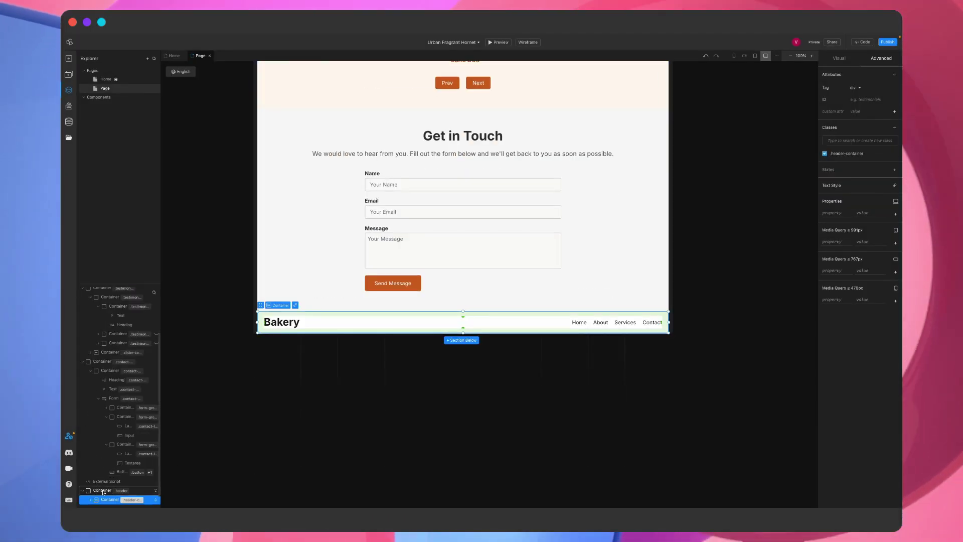
{"action": "left_click", "coordinate": [83, 362]}
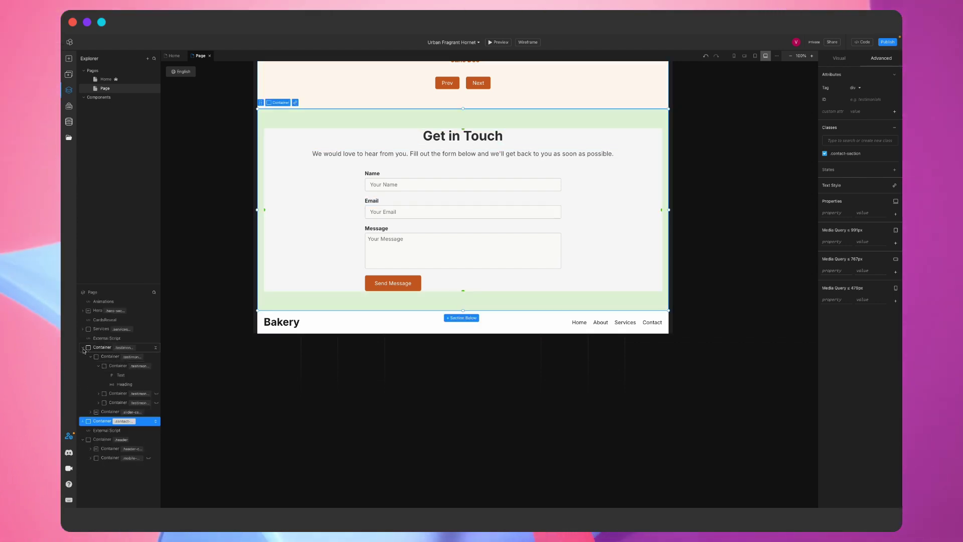
{"action": "left_click", "coordinate": [83, 348]}
{"action": "left_click", "coordinate": [97, 376]}
{"action": "double_click", "coordinate": [97, 375]}
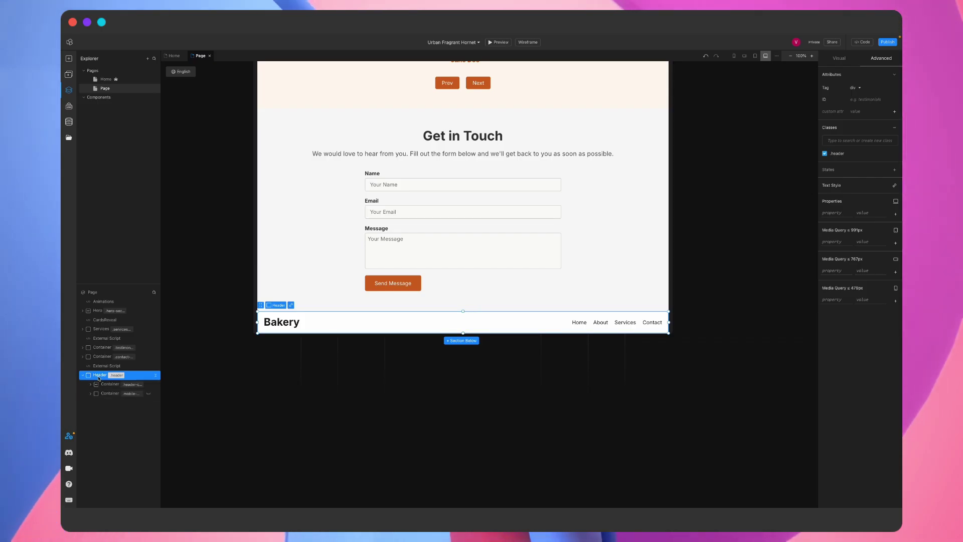
{"action": "left_click_drag", "start_coordinate": [99, 377], "coordinate": [112, 301]}
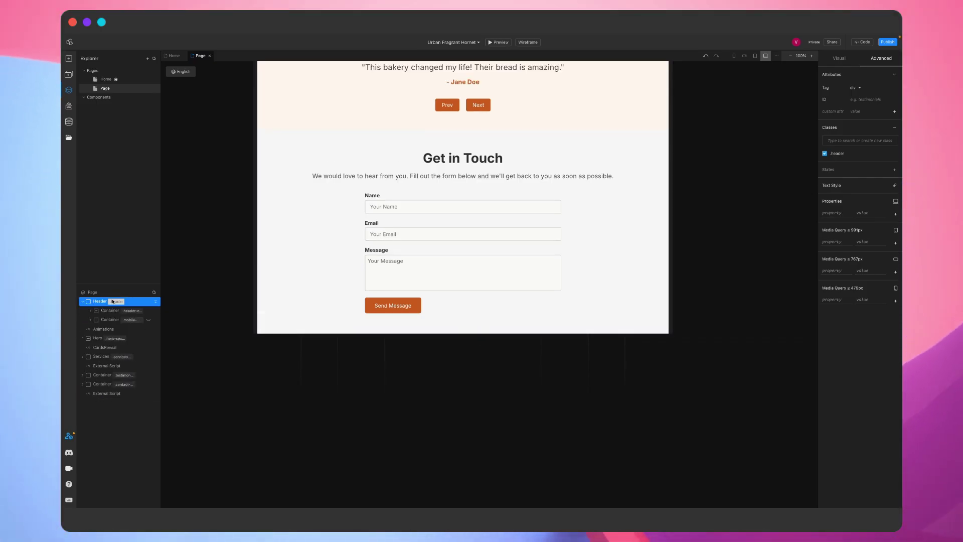
Step: Send ChatGPT the request 'I also need a footer'
{"action": "scroll", "coordinate": [366, 236], "scroll_direction": "up", "scroll_amount": 15}
{"action": "key", "text": "ctrl+Left"}
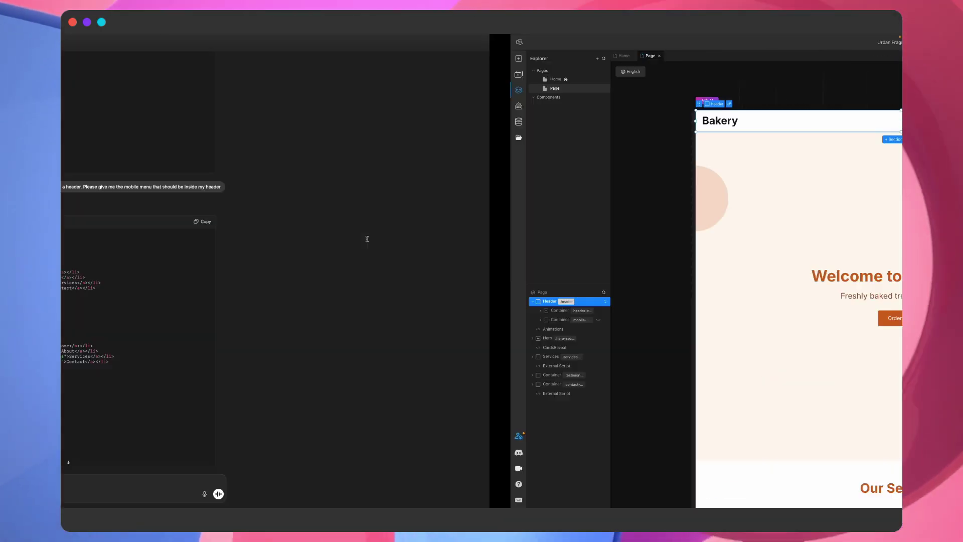
{"action": "scroll", "coordinate": [361, 412], "scroll_direction": "down", "scroll_amount": 10}
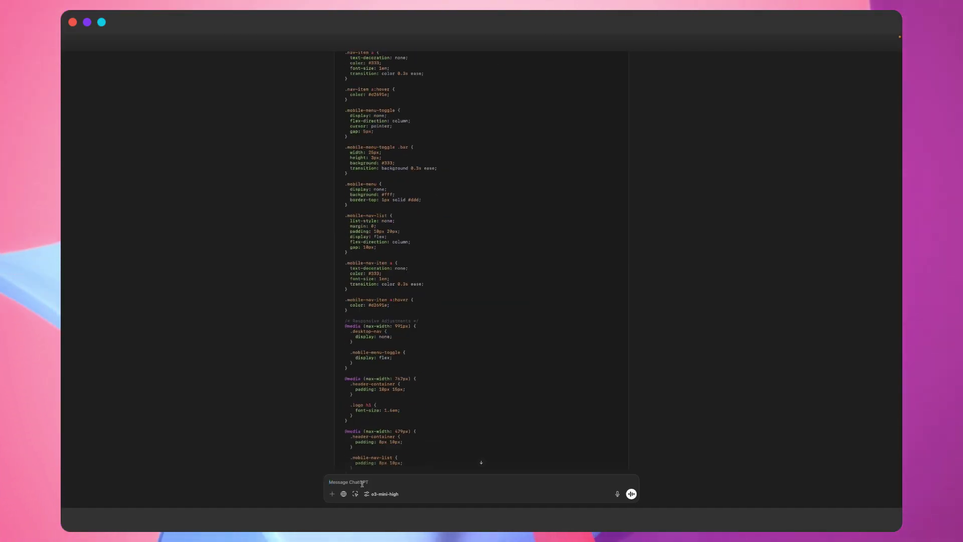
{"action": "type", "text": "I also need a footer"}
{"action": "key", "text": "Return"}
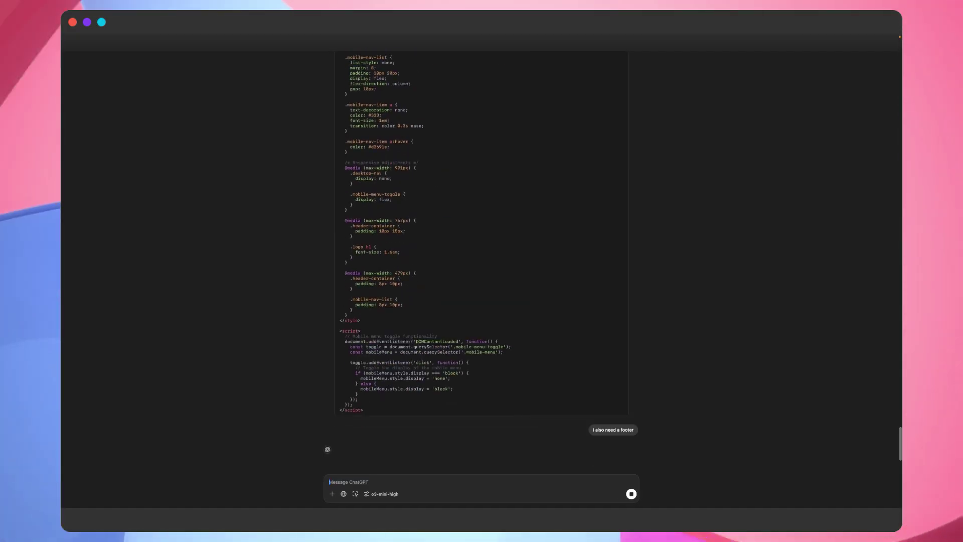
{"action": "key", "text": "ctrl+Right"}
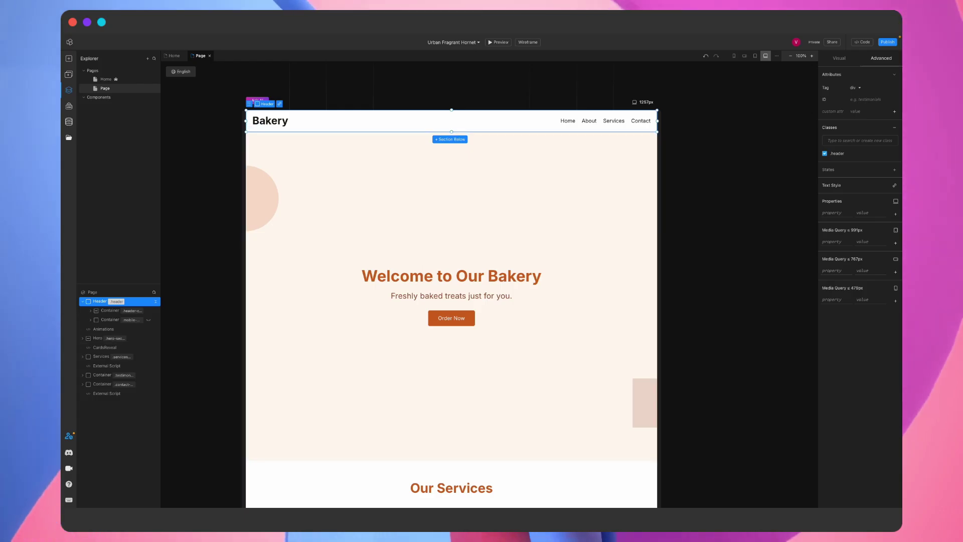
Step: Paste the dark Bakery footer code into the page below the contact form
{"action": "key", "text": "ctrl+Left"}
{"action": "key", "text": "ctrl+Right"}
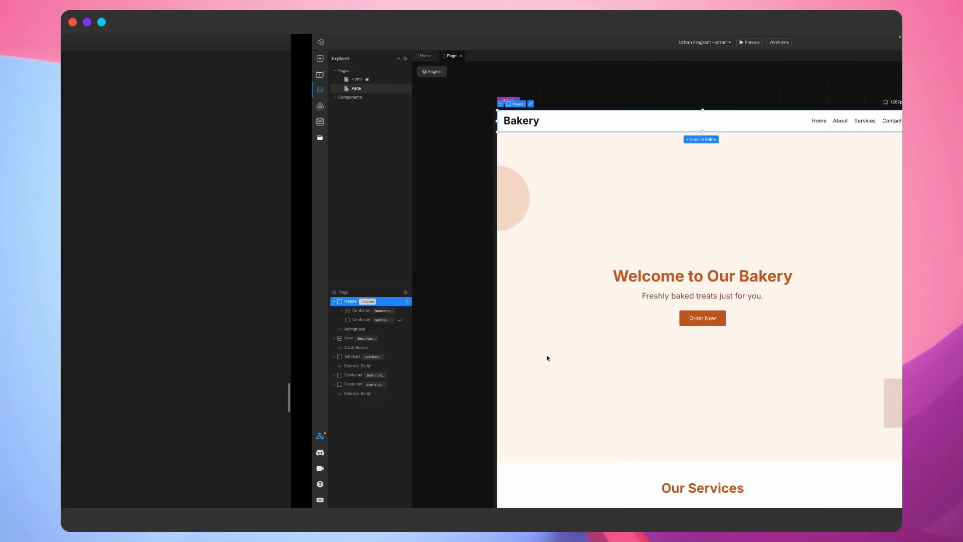
{"action": "left_click", "coordinate": [117, 293]}
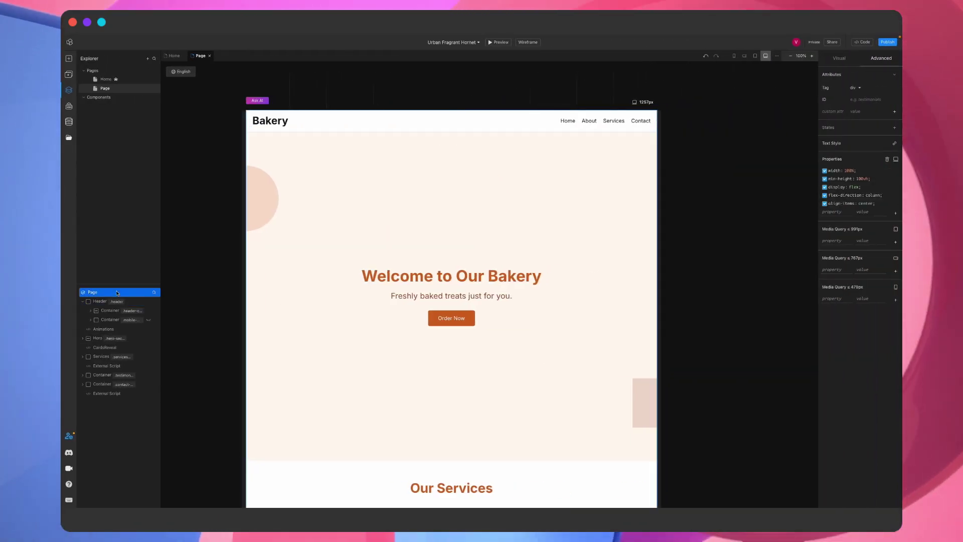
{"action": "key", "text": "cmd+v"}
{"action": "left_click", "coordinate": [599, 344]}
{"action": "scroll", "coordinate": [522, 337], "scroll_direction": "down", "scroll_amount": 20}
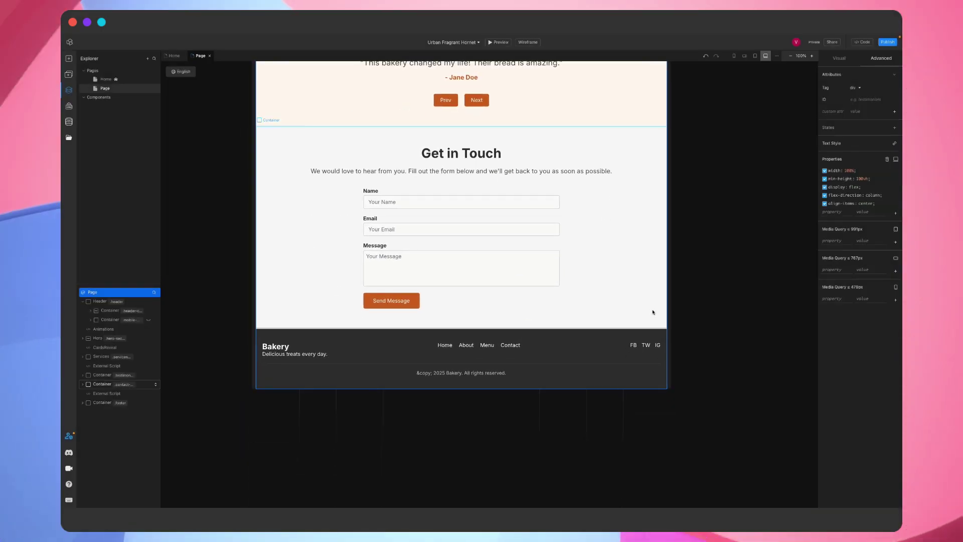
{"action": "left_click_drag", "start_coordinate": [670, 296], "coordinate": [515, 301]}
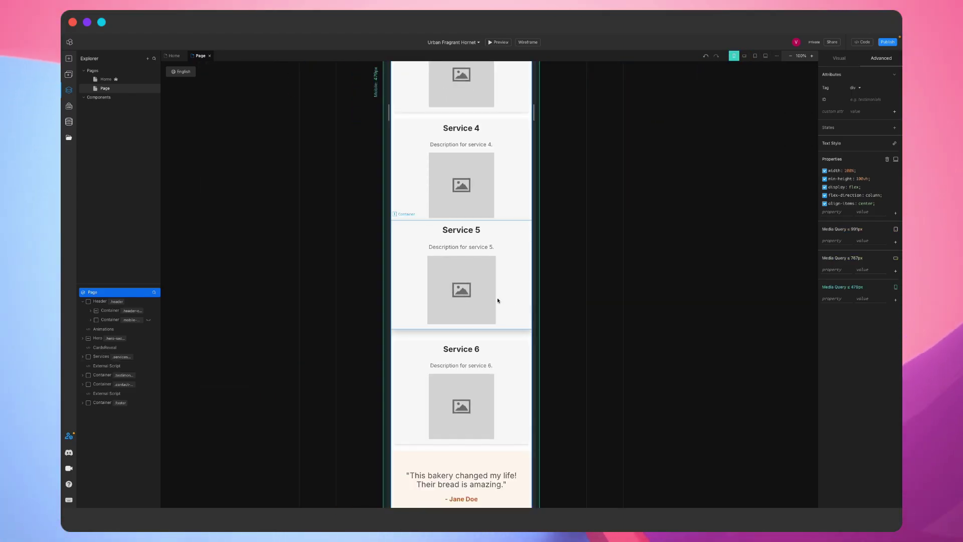
{"action": "scroll", "coordinate": [498, 300], "scroll_direction": "down", "scroll_amount": 10}
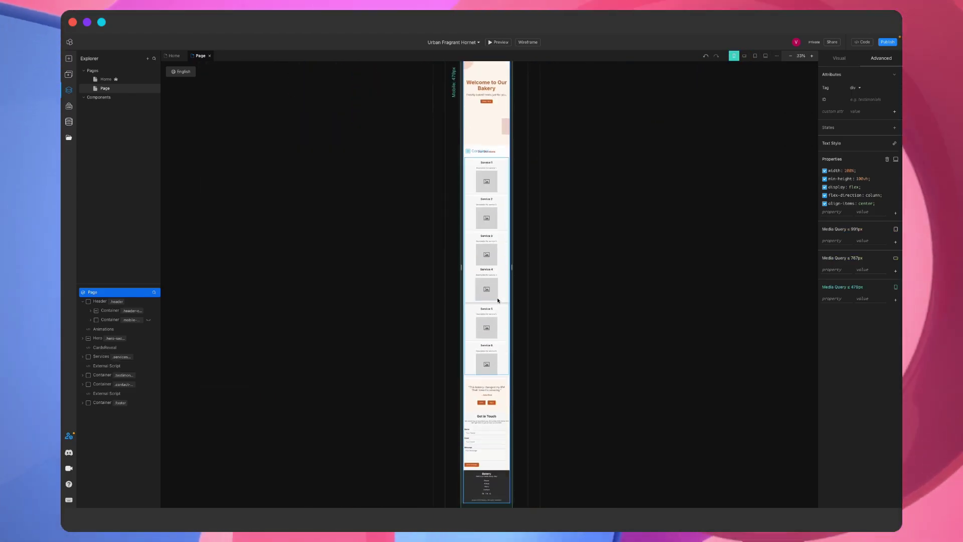
{"action": "scroll", "coordinate": [498, 300], "scroll_direction": "up", "scroll_amount": 3}
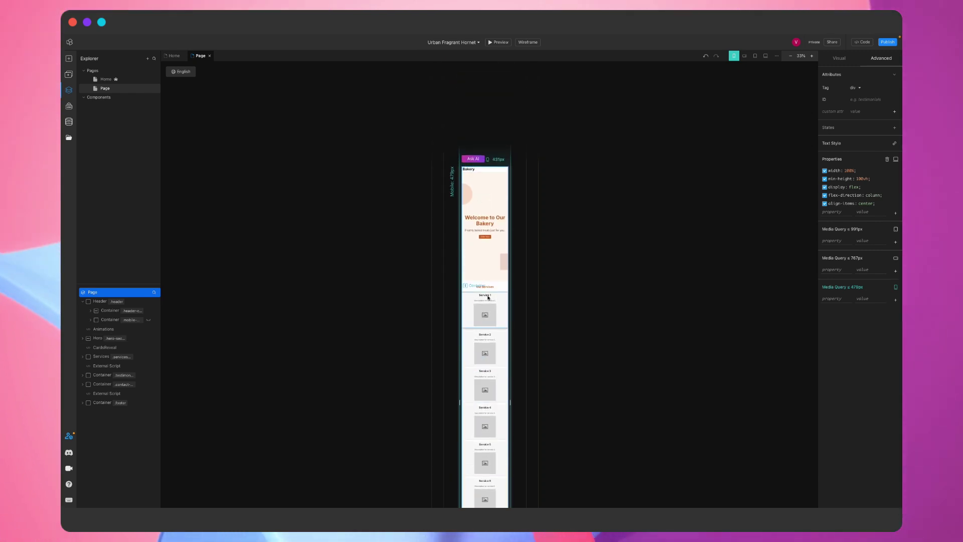
{"action": "left_click_drag", "start_coordinate": [511, 288], "coordinate": [639, 279]}
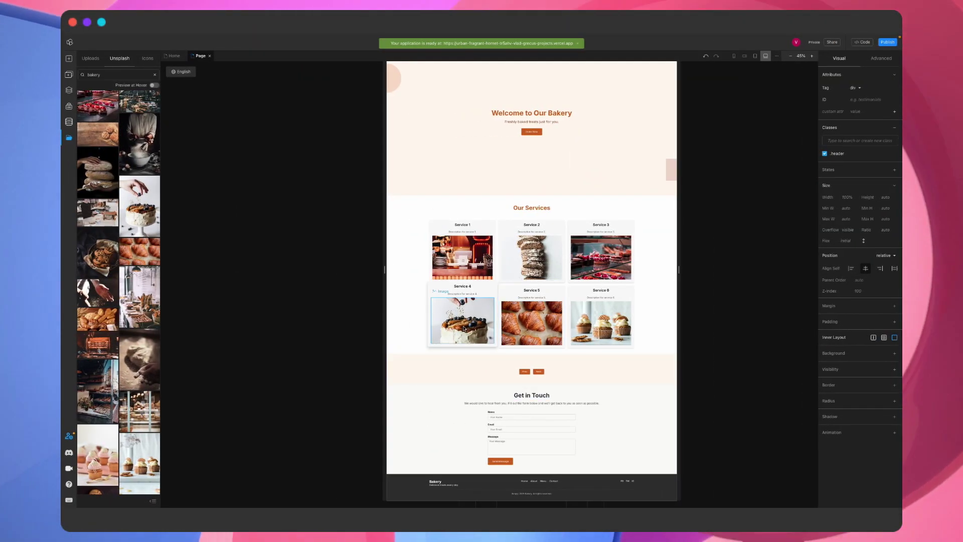
Step: Open the site's Vercel publish details and visit the live vercel.app bakery page
{"action": "scroll", "coordinate": [552, 271], "scroll_direction": "up", "scroll_amount": 5}
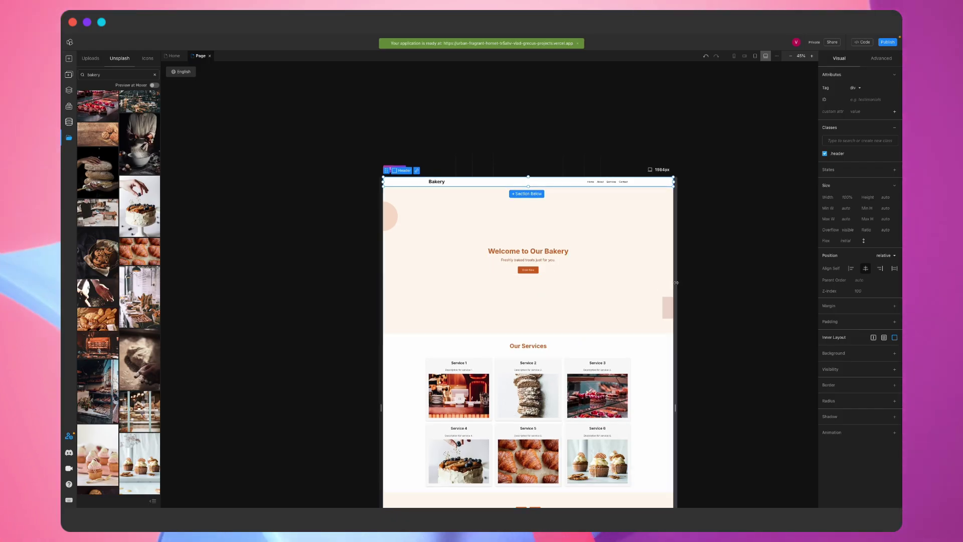
{"action": "left_click_drag", "start_coordinate": [676, 282], "coordinate": [640, 283]}
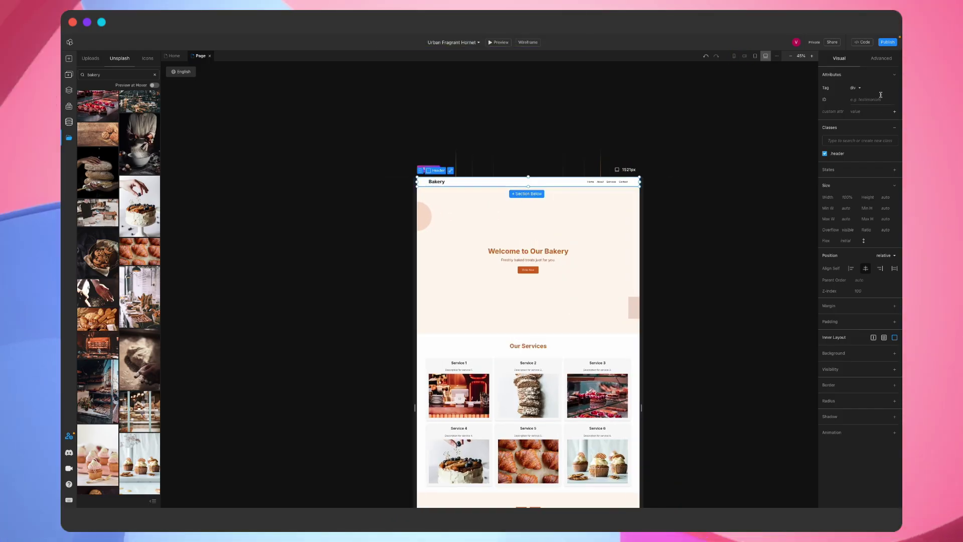
{"action": "left_click", "coordinate": [887, 43]}
{"action": "left_click", "coordinate": [548, 187]}
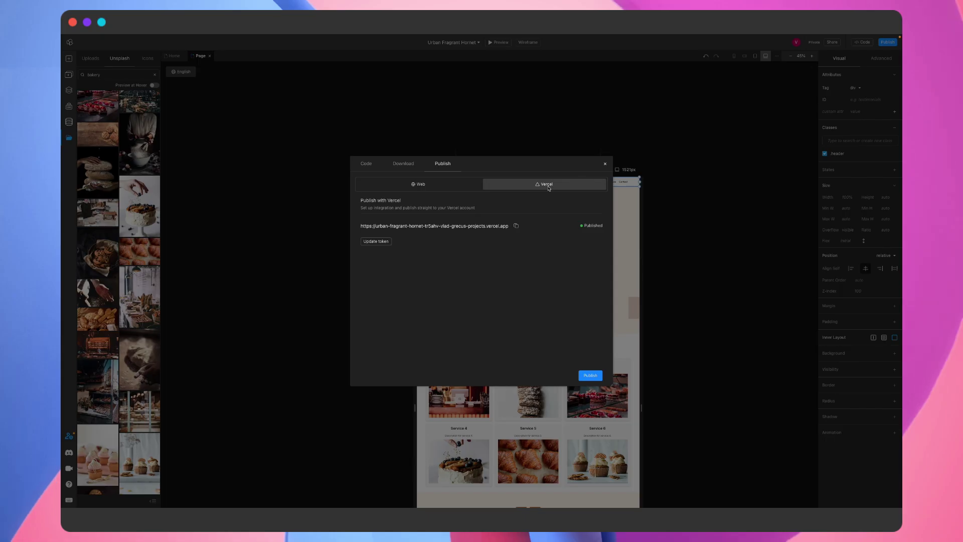
{"action": "left_click", "coordinate": [455, 227]}
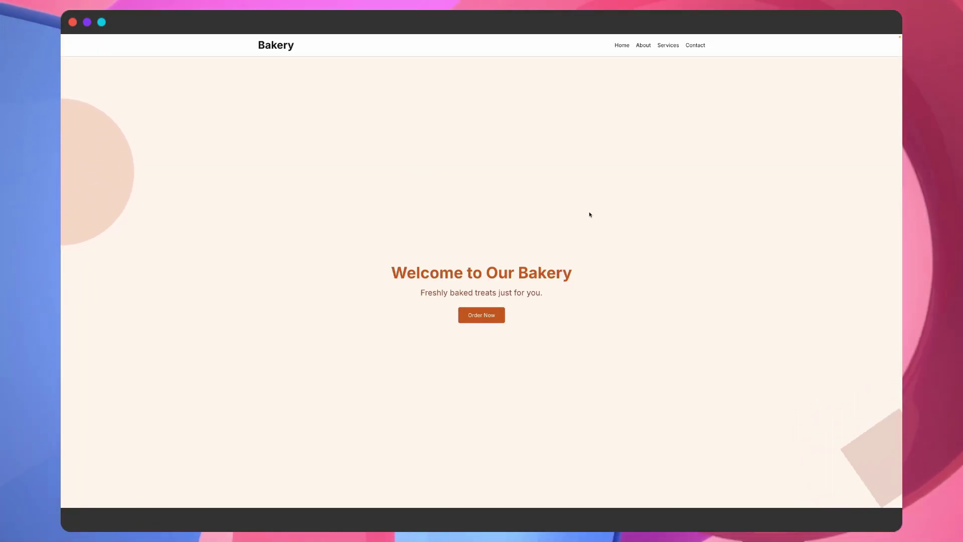
Step: Scroll down the live bakery site and advance the testimonial to the next customer quote
{"action": "scroll", "coordinate": [589, 212], "scroll_direction": "down", "scroll_amount": 8}
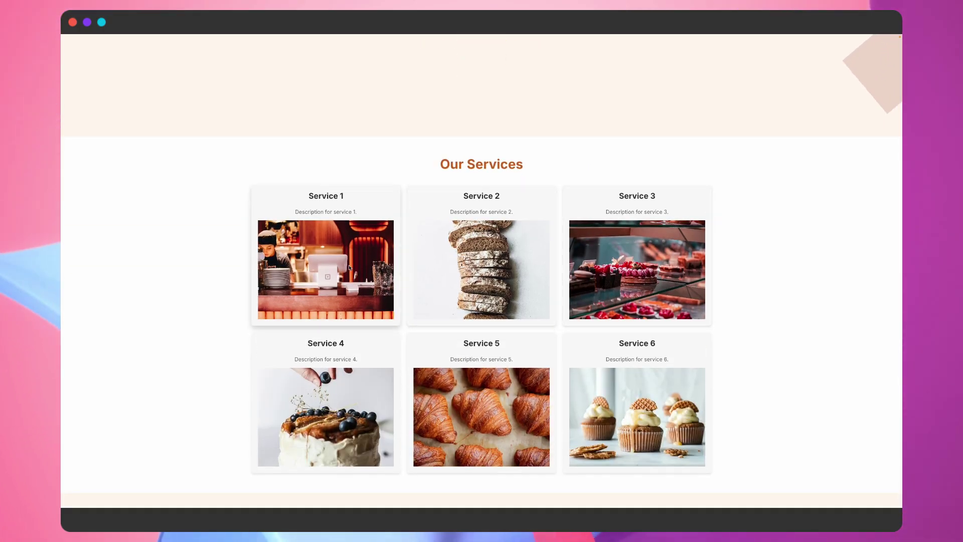
{"action": "scroll", "coordinate": [599, 251], "scroll_direction": "down", "scroll_amount": 5}
{"action": "left_click", "coordinate": [499, 304]}
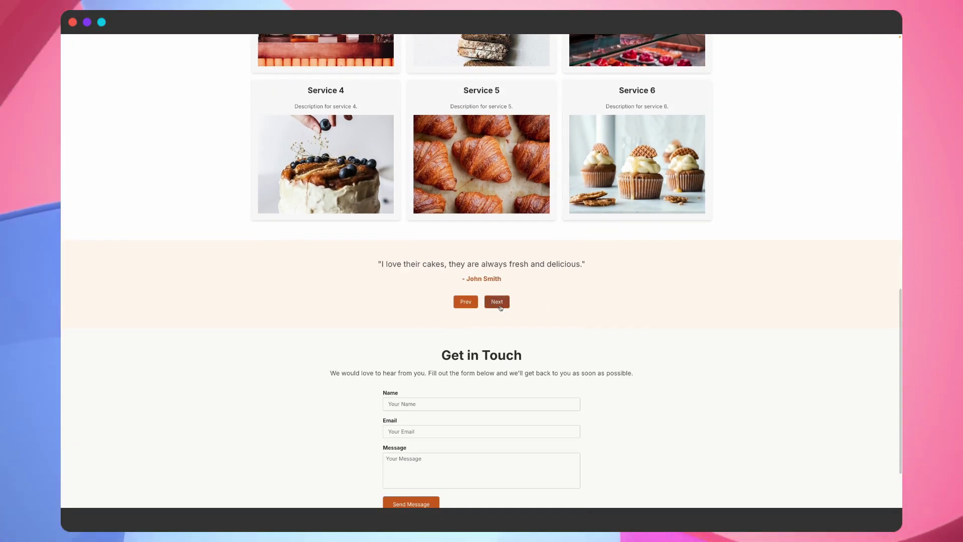
{"action": "left_click", "coordinate": [502, 303]}
Step: Scroll back up and bring up the page's context menu to inspect its code
{"action": "scroll", "coordinate": [502, 308], "scroll_direction": "down", "scroll_amount": 2}
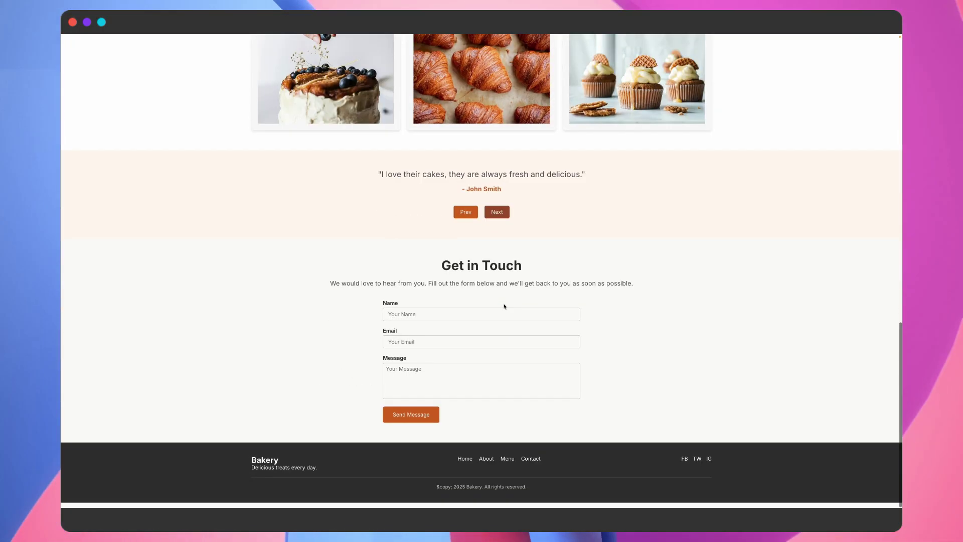
{"action": "scroll", "coordinate": [501, 308], "scroll_direction": "up", "scroll_amount": 15}
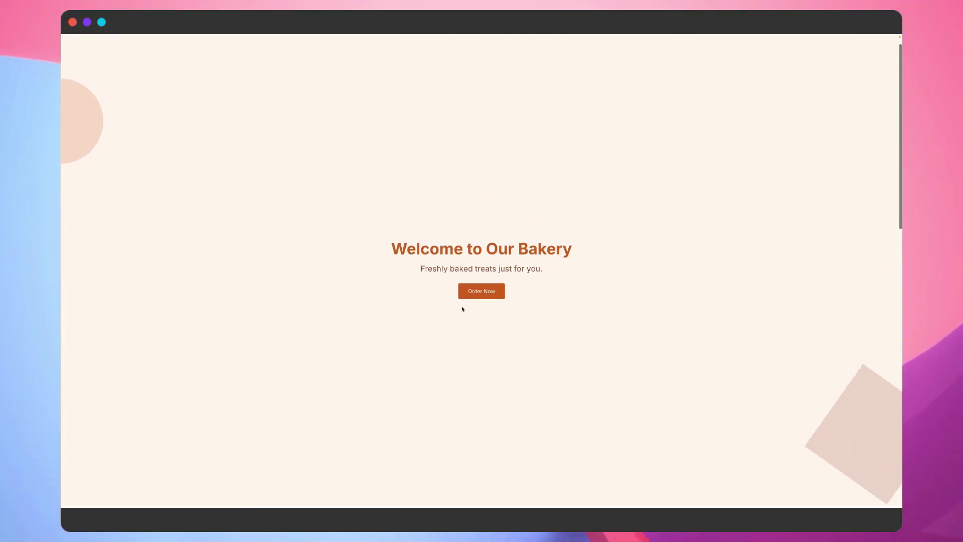
{"action": "right_click", "coordinate": [621, 167]}
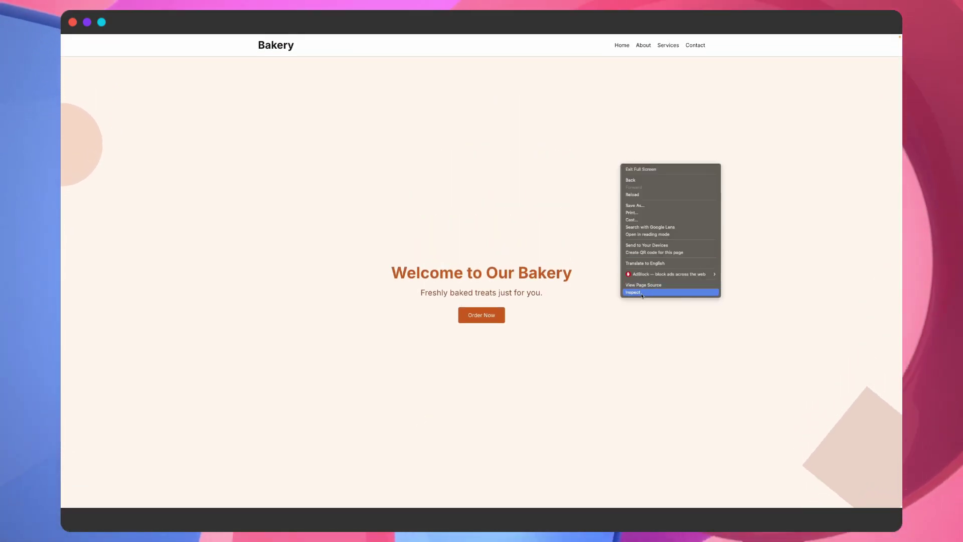
Step: Inspect the live site at a 342px phone width and open its hamburger menu
{"action": "left_click", "coordinate": [642, 293]}
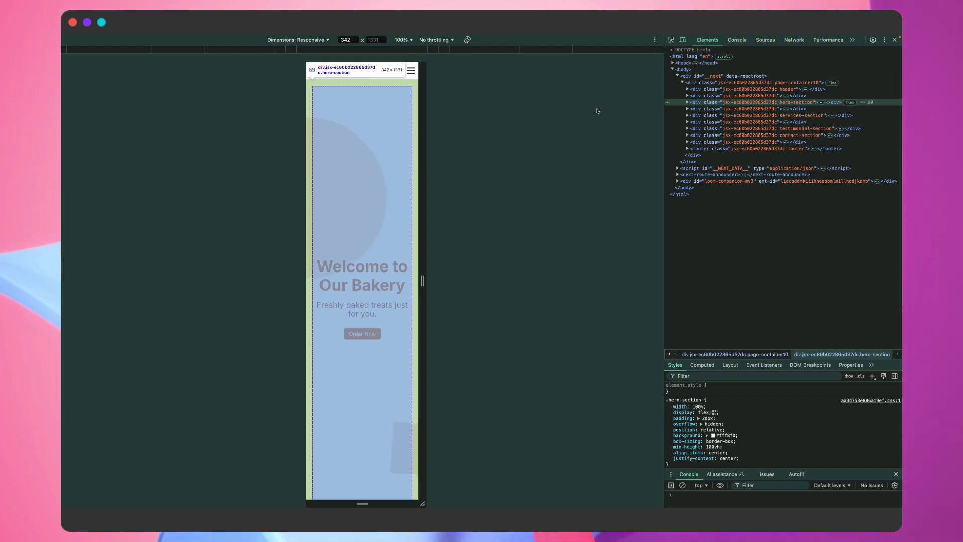
{"action": "scroll", "coordinate": [385, 229], "scroll_direction": "down", "scroll_amount": 3}
{"action": "scroll", "coordinate": [387, 228], "scroll_direction": "up", "scroll_amount": 3}
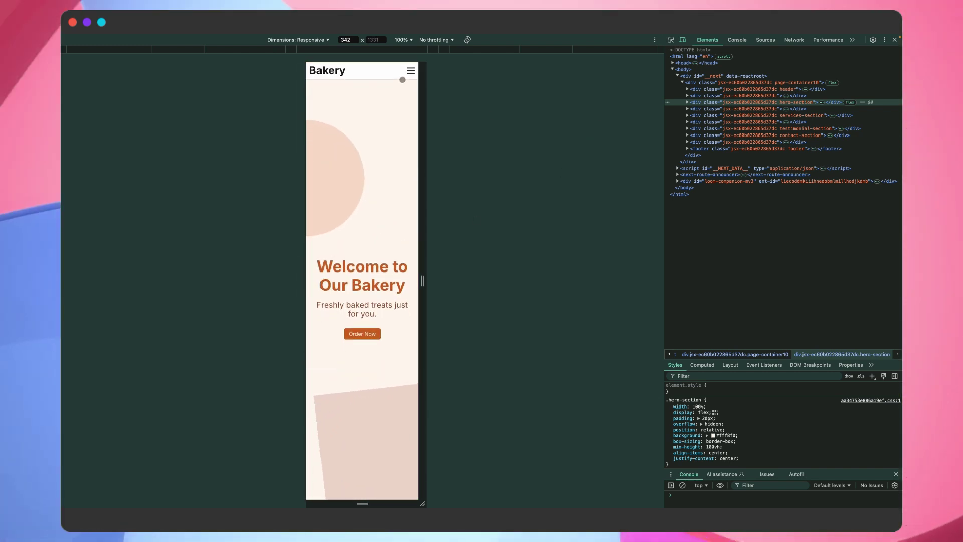
{"action": "left_click", "coordinate": [411, 70]}
Step: Scroll down the mobile view and step through the next two customer testimonials
{"action": "scroll", "coordinate": [355, 206], "scroll_direction": "down", "scroll_amount": 20}
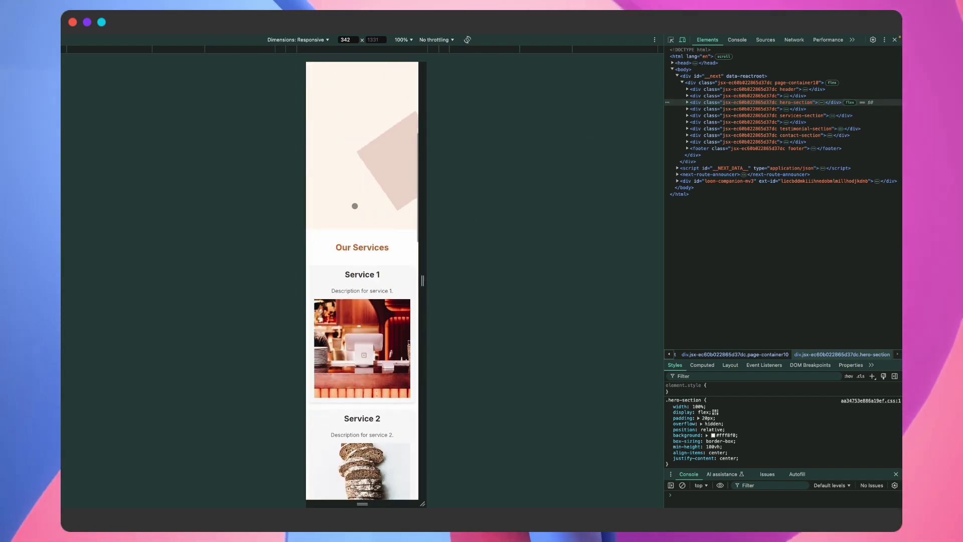
{"action": "scroll", "coordinate": [355, 205], "scroll_direction": "down", "scroll_amount": 4}
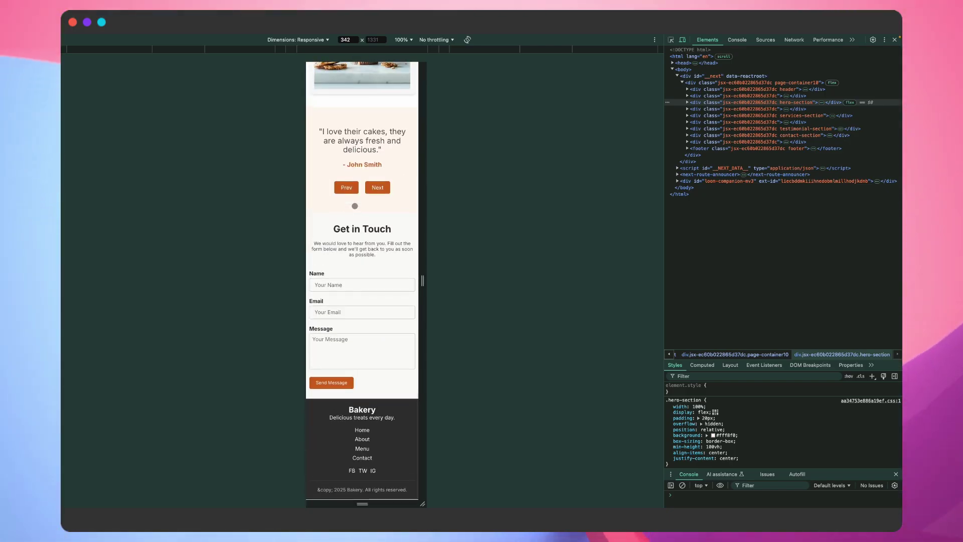
{"action": "left_click", "coordinate": [377, 187]}
{"action": "left_click", "coordinate": [377, 188]}
{"action": "scroll", "coordinate": [374, 196], "scroll_direction": "up", "scroll_amount": 15}
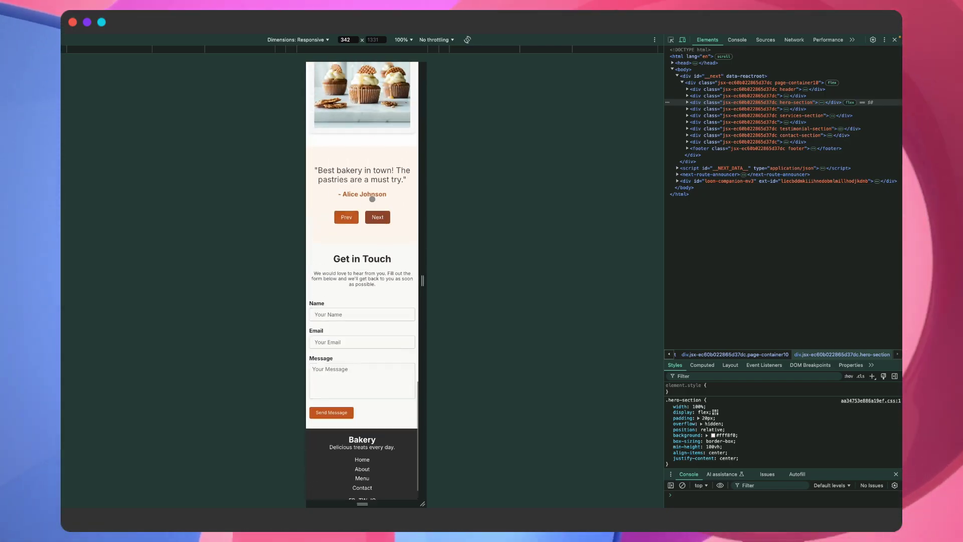